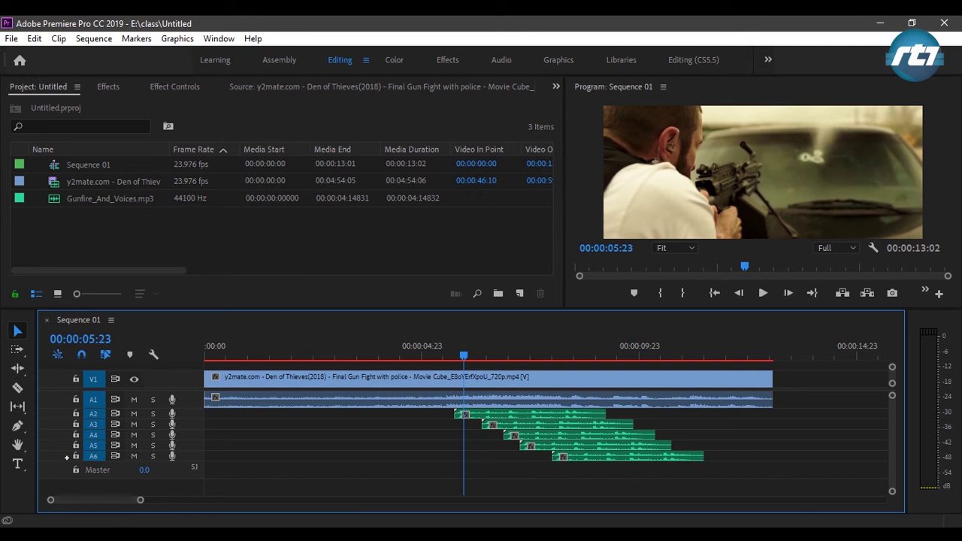
Start a new sequence with the DV NTSC Widescreen 48kHz preset and name it 5.1 channel
{"action": "left_click", "coordinate": [375, 353]}
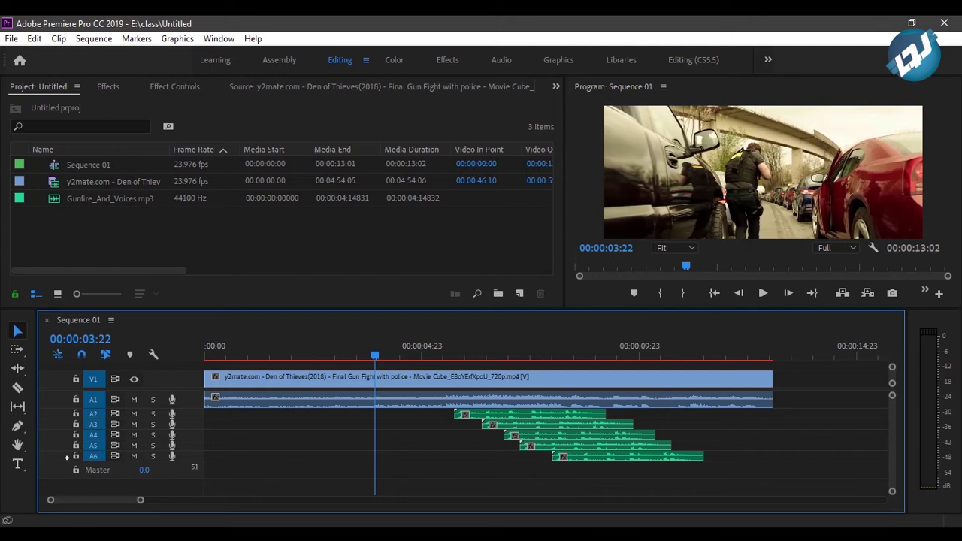
{"action": "left_click", "coordinate": [12, 38]}
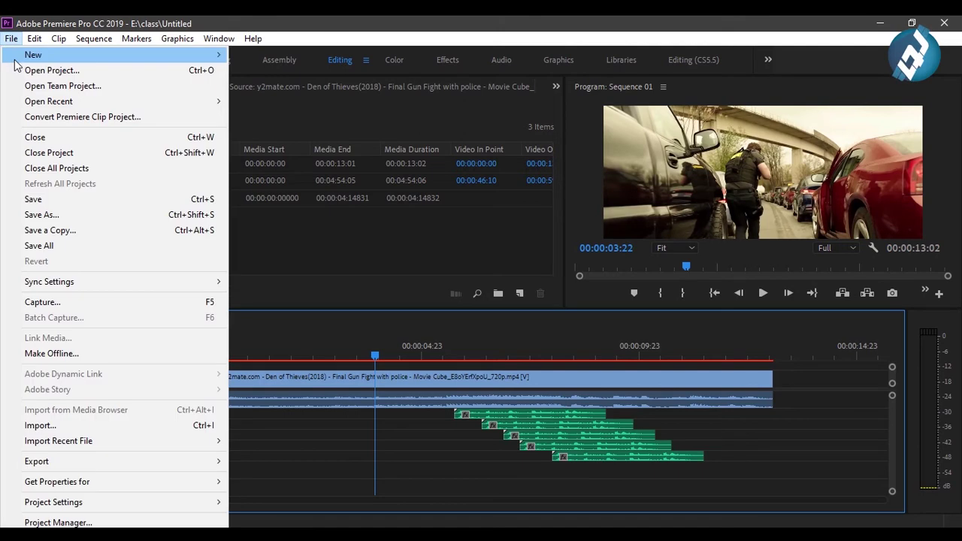
{"action": "mouse_move", "coordinate": [14, 60]}
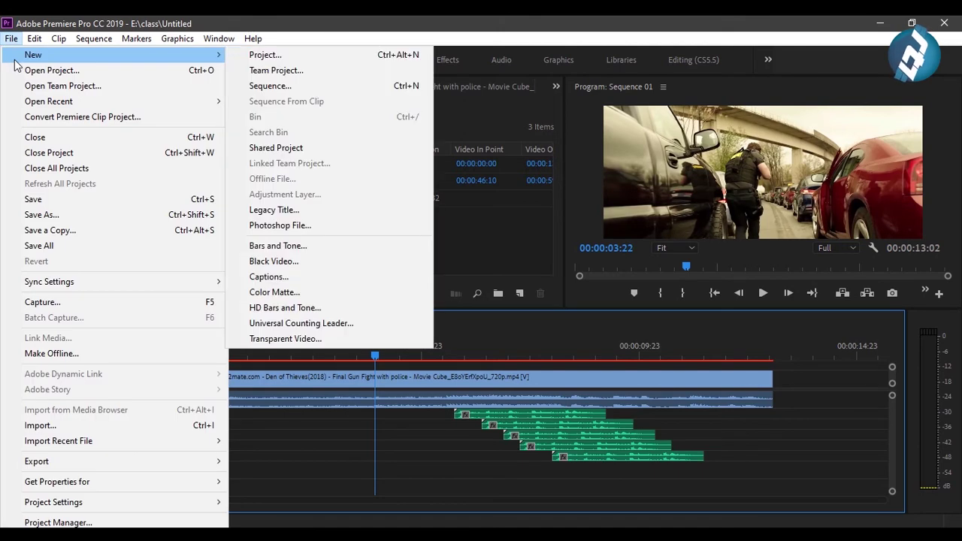
{"action": "left_click", "coordinate": [271, 86]}
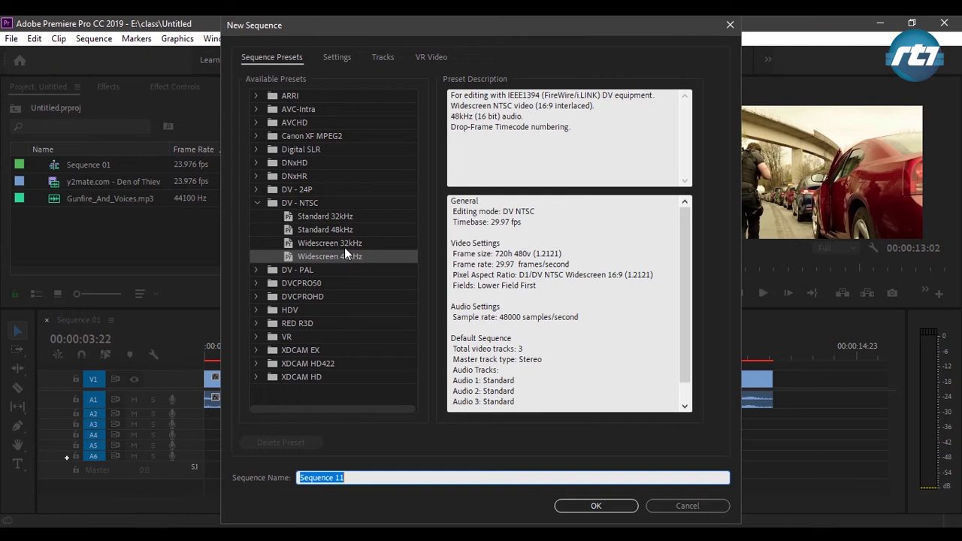
{"action": "left_click_drag", "start_coordinate": [377, 484], "coordinate": [261, 479]}
{"action": "key", "text": "BackSpace"}
{"action": "type", "text": "5"}
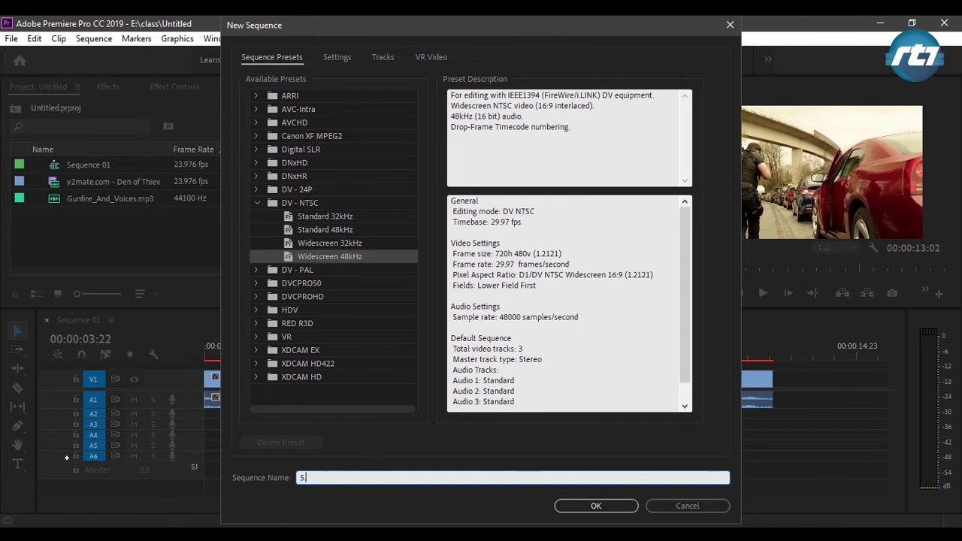
{"action": "type", "text": ".1 channel"}
In the new sequence's track settings, set the video tracks to 1 and the audio master to 5.1
{"action": "left_click", "coordinate": [382, 58]}
{"action": "left_click_drag", "start_coordinate": [374, 100], "coordinate": [337, 103]}
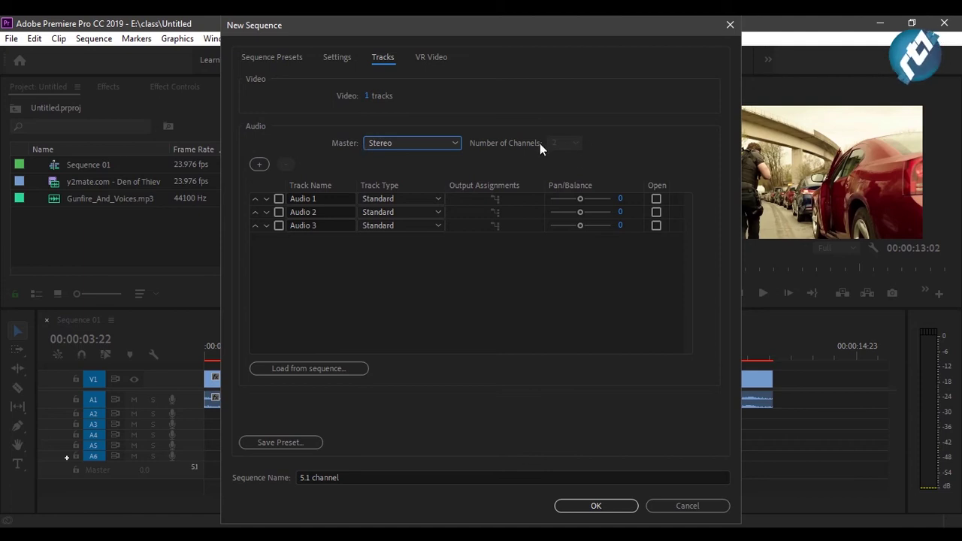
{"action": "left_click", "coordinate": [442, 148]}
{"action": "left_click", "coordinate": [424, 173]}
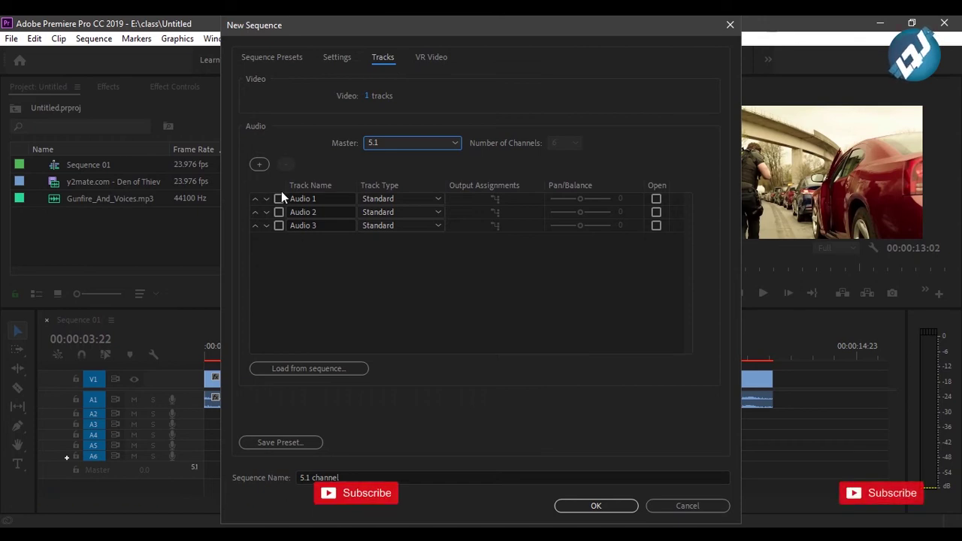
Add three more Standard audio tracks, Audio 4 to Audio 6, and create the sequence
{"action": "left_click", "coordinate": [260, 167]}
{"action": "left_click", "coordinate": [259, 167]}
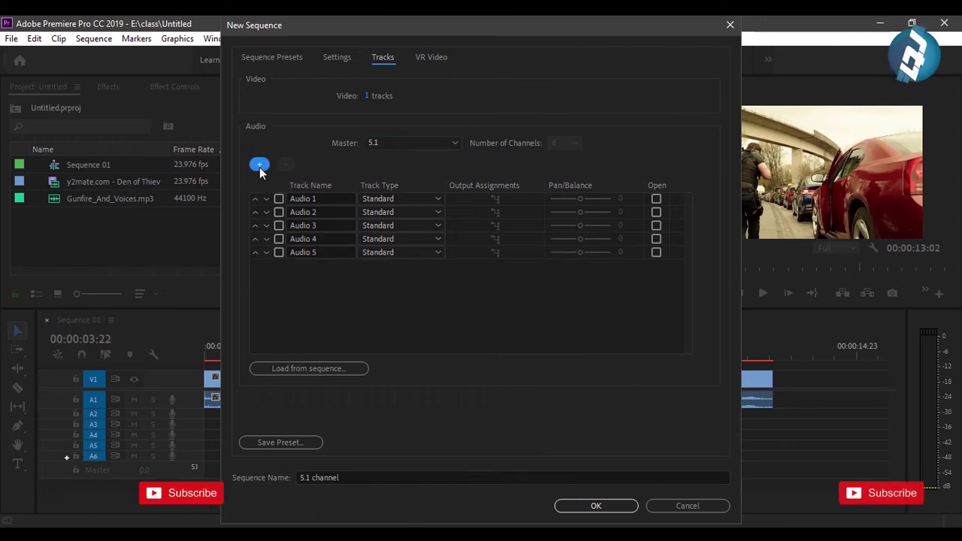
{"action": "left_click", "coordinate": [259, 166]}
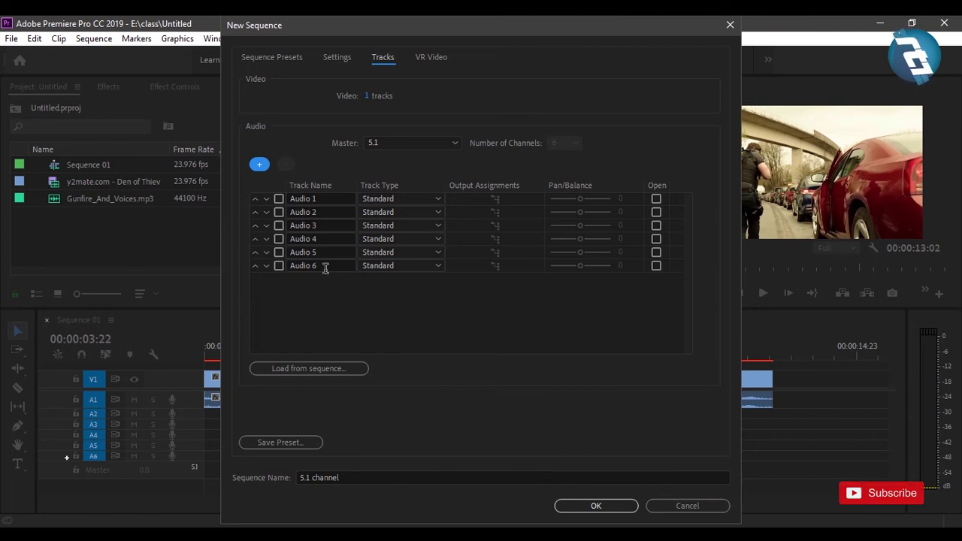
{"action": "left_click", "coordinate": [402, 198]}
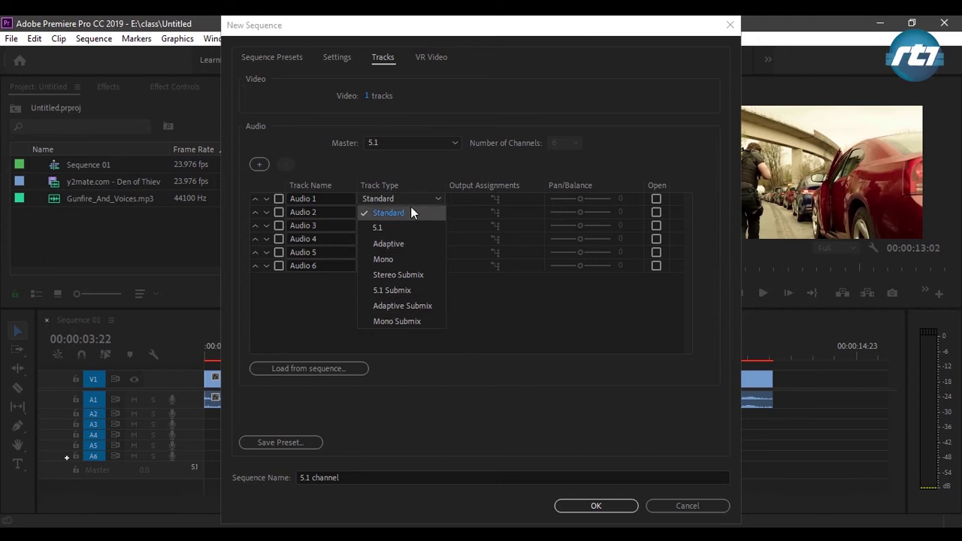
{"action": "left_click", "coordinate": [475, 309]}
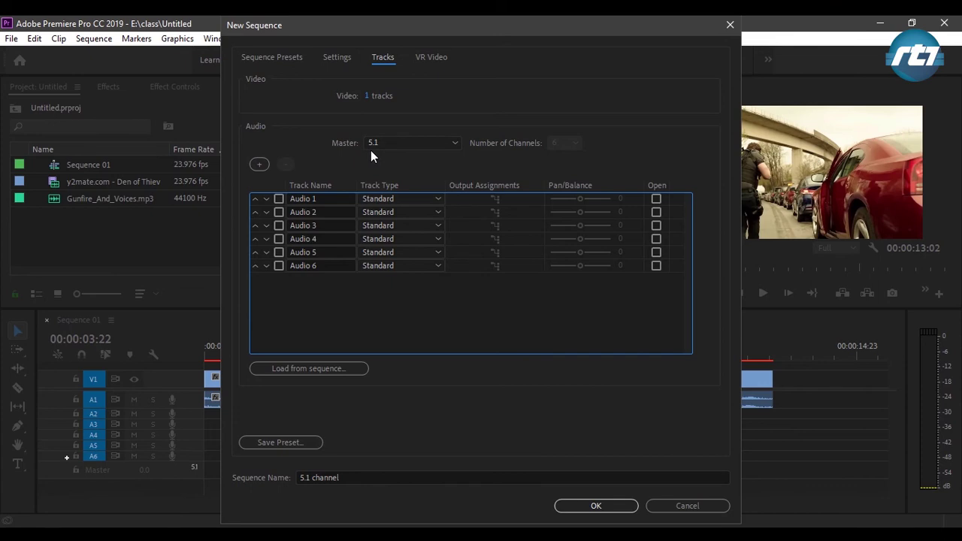
{"action": "left_click", "coordinate": [595, 508]}
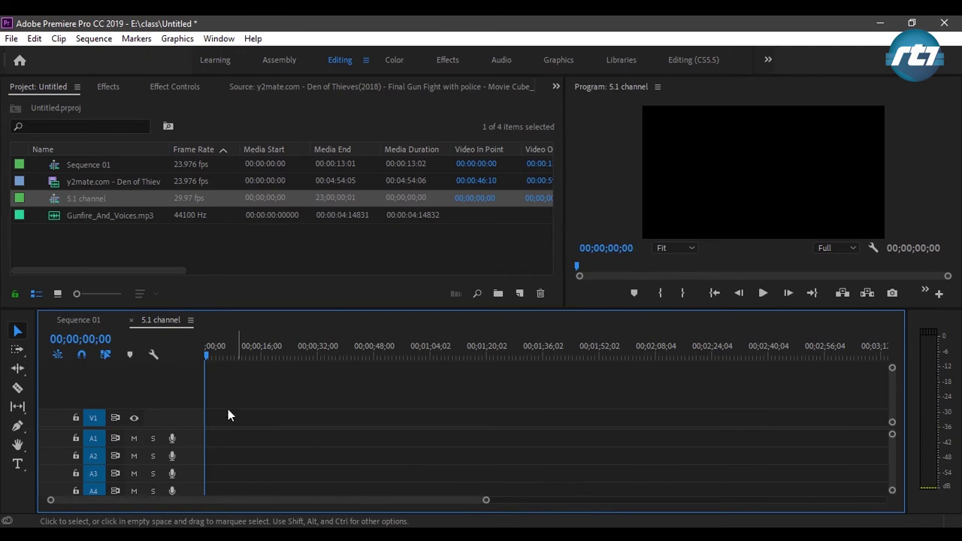
Enlarge the timeline's audio area so that tracks A1 to A6 and the Master track all fit
{"action": "left_click_drag", "start_coordinate": [176, 424], "coordinate": [180, 391]}
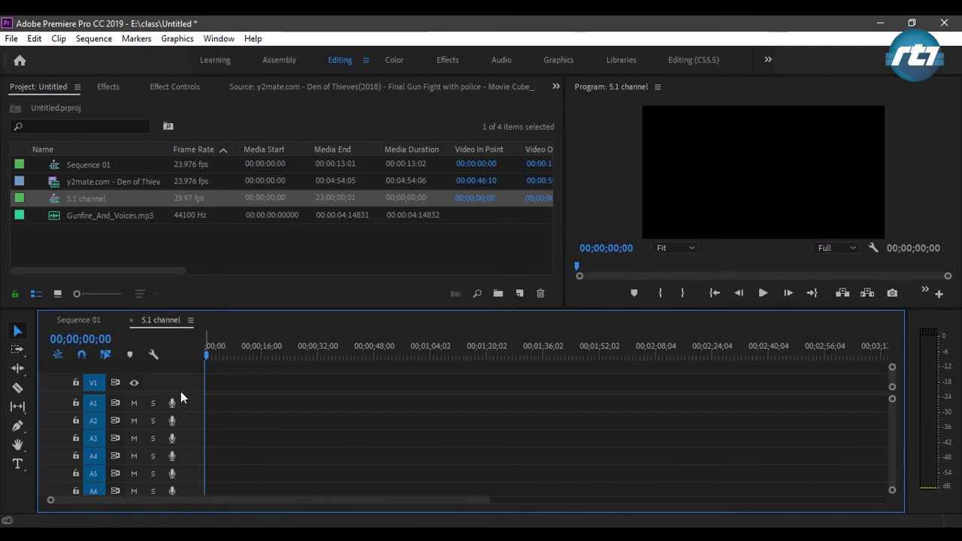
{"action": "scroll", "coordinate": [181, 391], "scroll_direction": "down", "scroll_amount": 1}
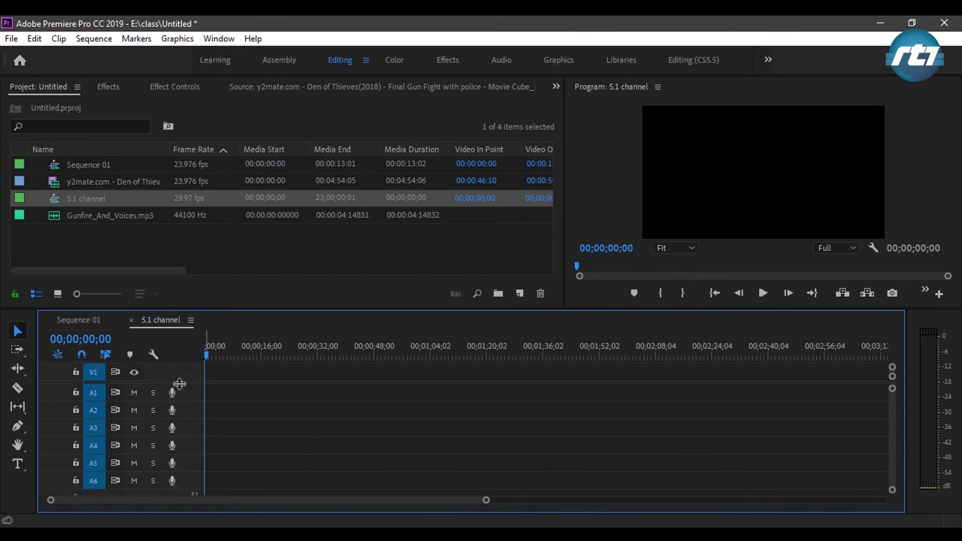
{"action": "left_click_drag", "start_coordinate": [230, 287], "coordinate": [230, 281]}
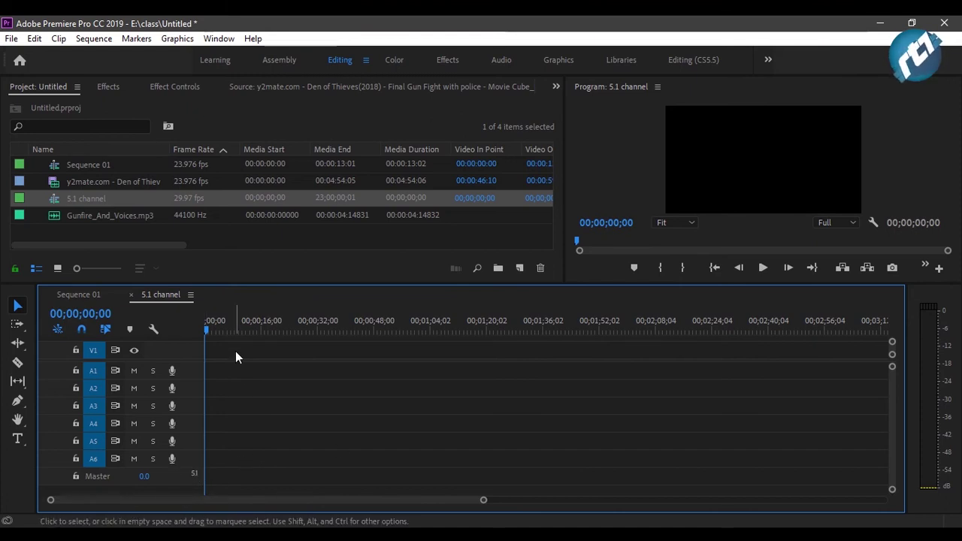
Review the audio channel format in the 5.1 channel sequence's settings
{"action": "left_click", "coordinate": [93, 38]}
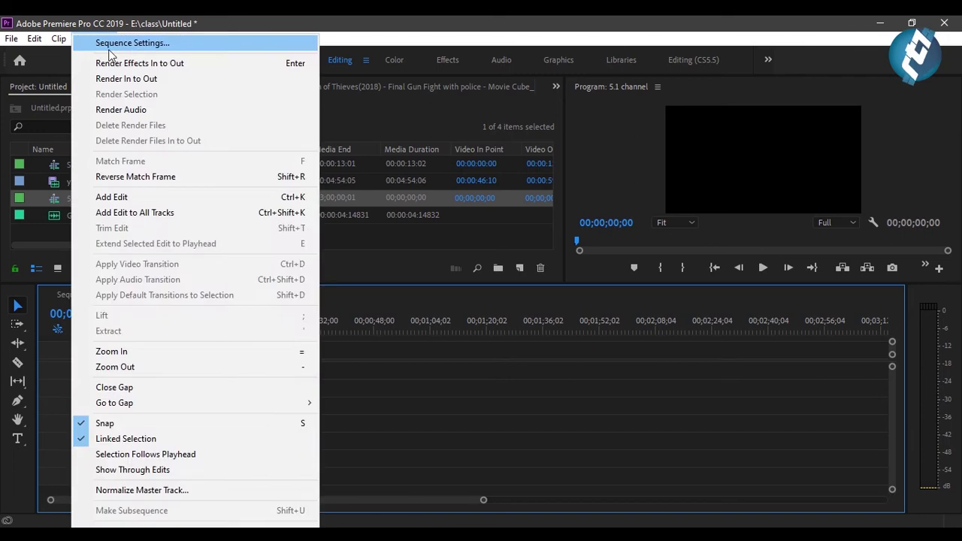
{"action": "left_click", "coordinate": [142, 46]}
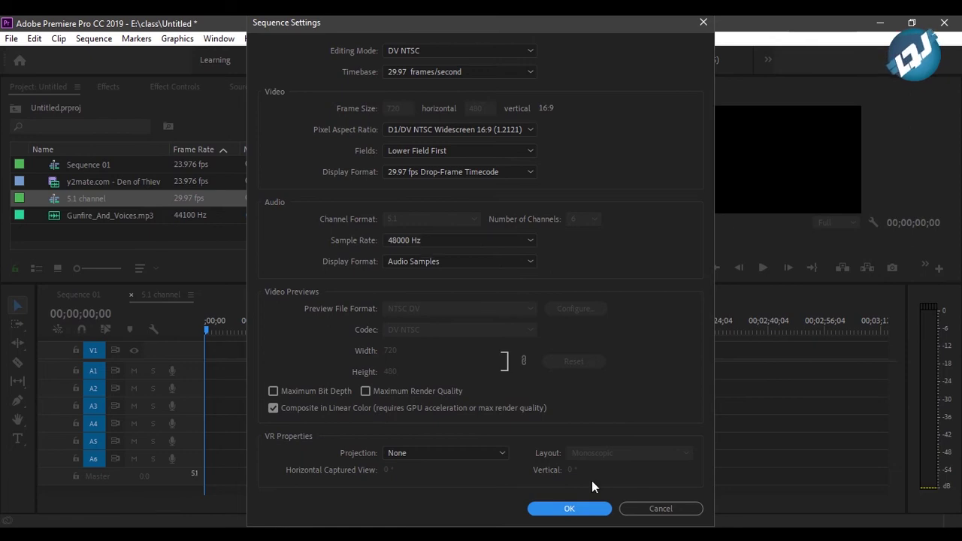
{"action": "left_click", "coordinate": [569, 517]}
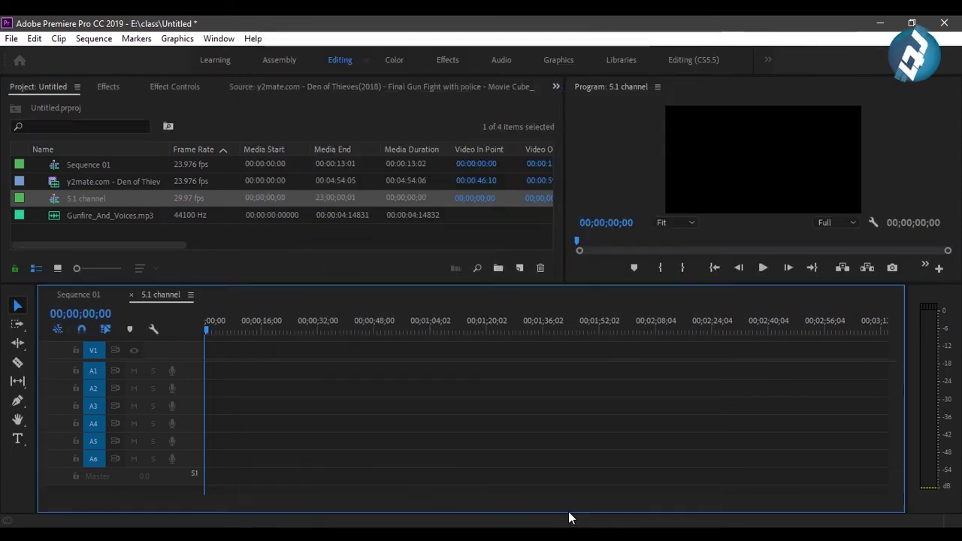
Set the 5.1 Mixdown Type in the audio preferences to Front + Rear + LFE
{"action": "left_click", "coordinate": [35, 39]}
{"action": "mouse_move", "coordinate": [146, 466]}
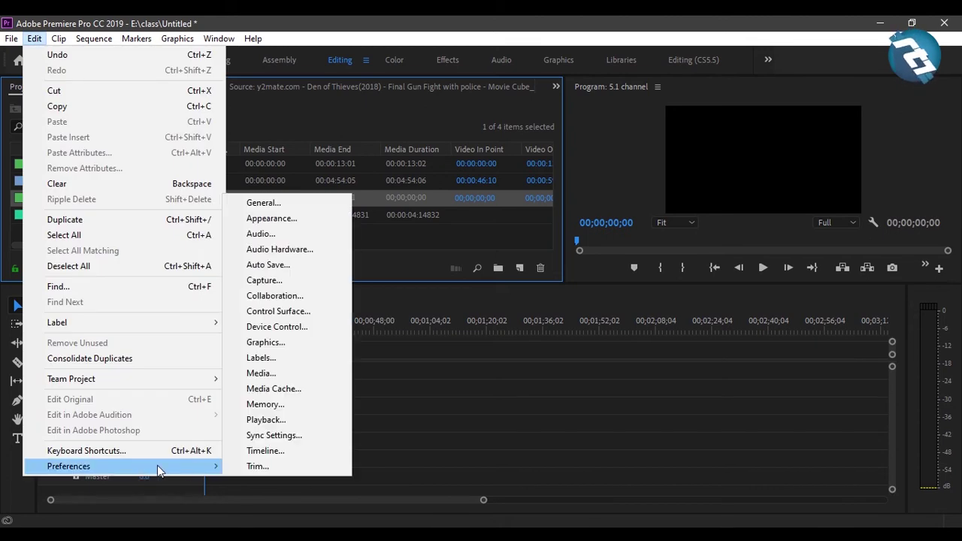
{"action": "left_click", "coordinate": [277, 236]}
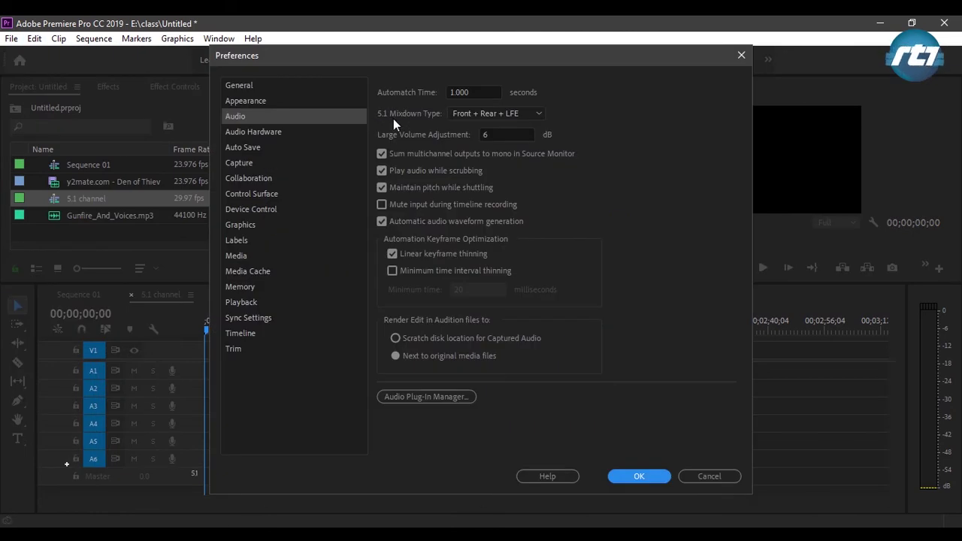
{"action": "left_click", "coordinate": [463, 113]}
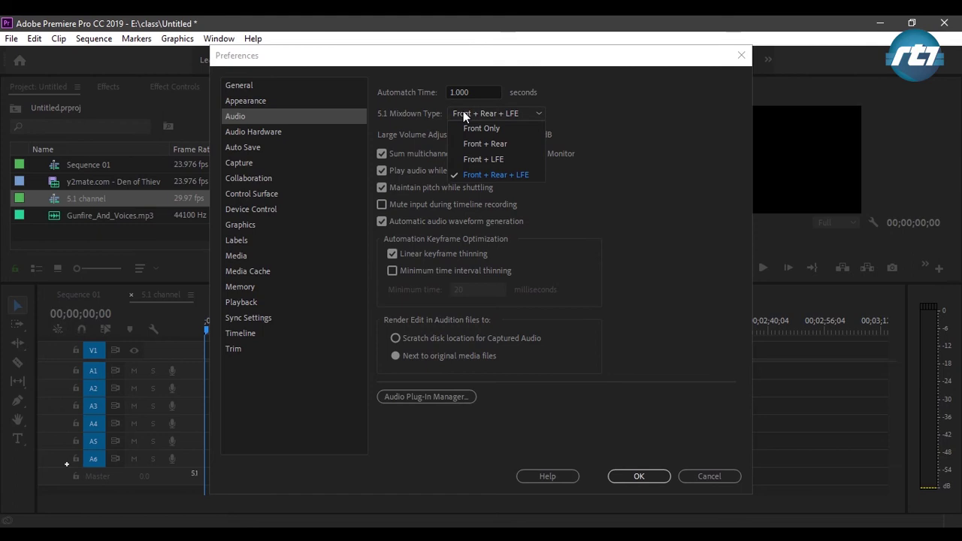
{"action": "left_click", "coordinate": [511, 178]}
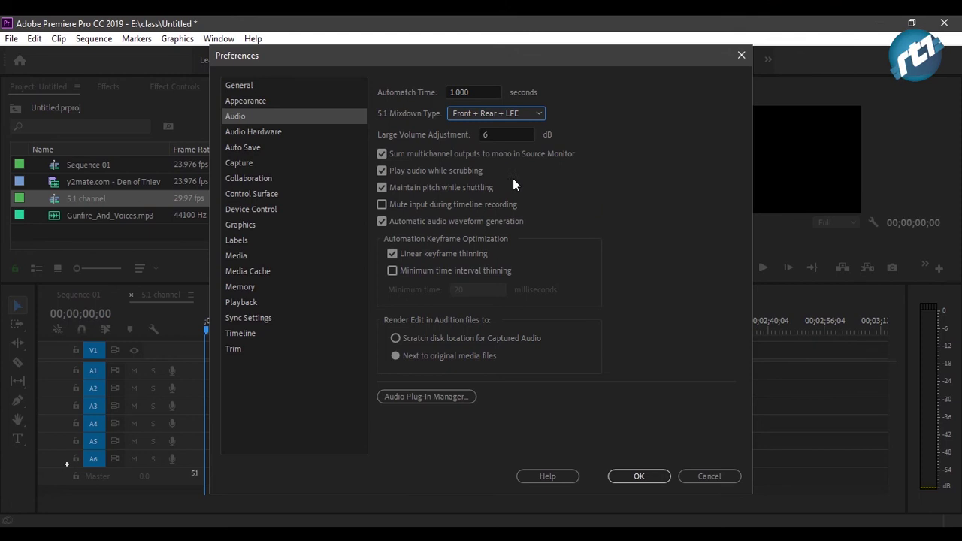
{"action": "left_click", "coordinate": [639, 478]}
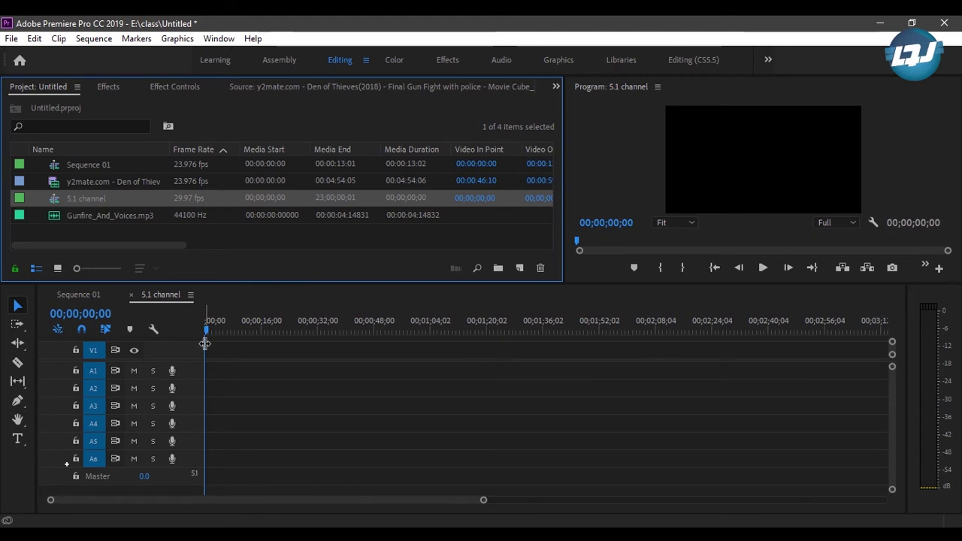
Place the marked Den of Thieves clip at the start of V1 and A1, change the sequence settings to match it, and play it
{"action": "double_click", "coordinate": [58, 187]}
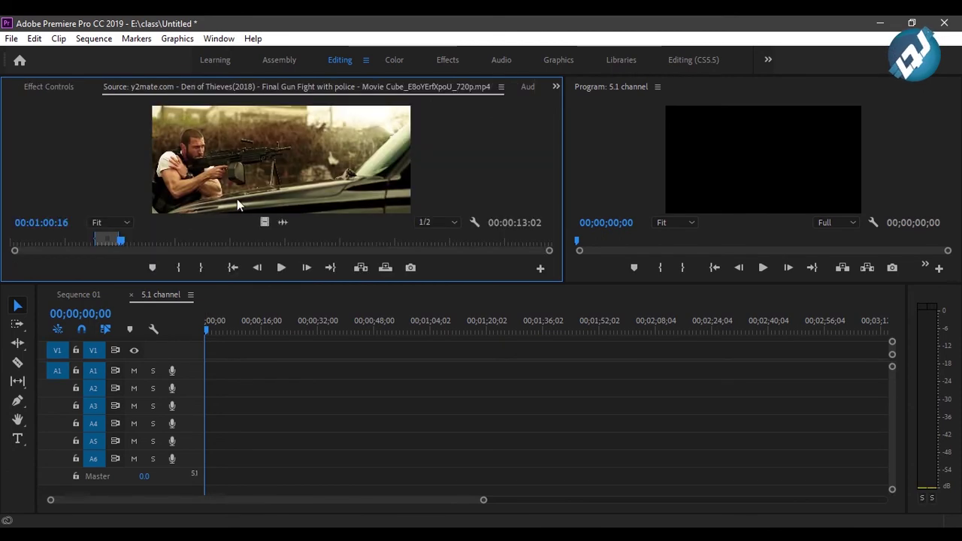
{"action": "left_click_drag", "start_coordinate": [120, 241], "coordinate": [101, 245]}
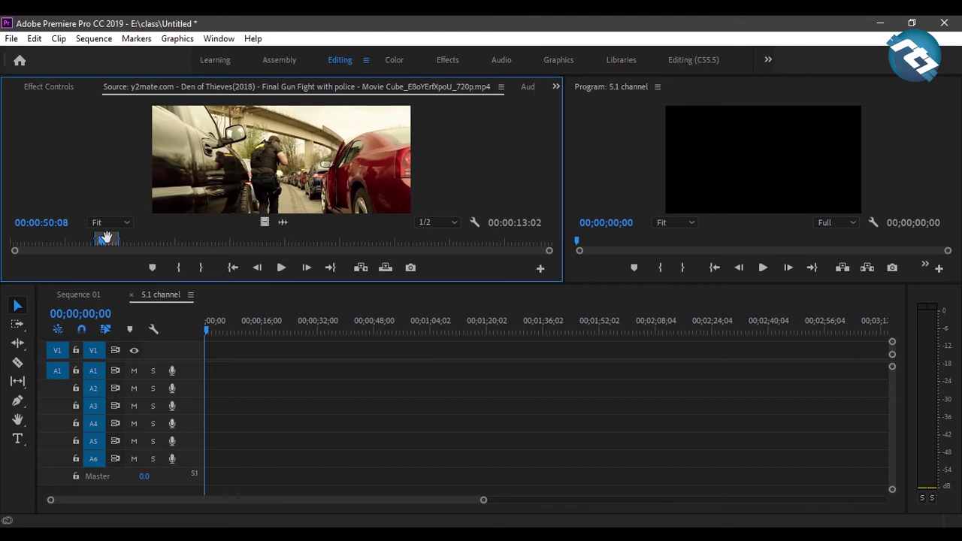
{"action": "left_click_drag", "start_coordinate": [220, 154], "coordinate": [206, 376]}
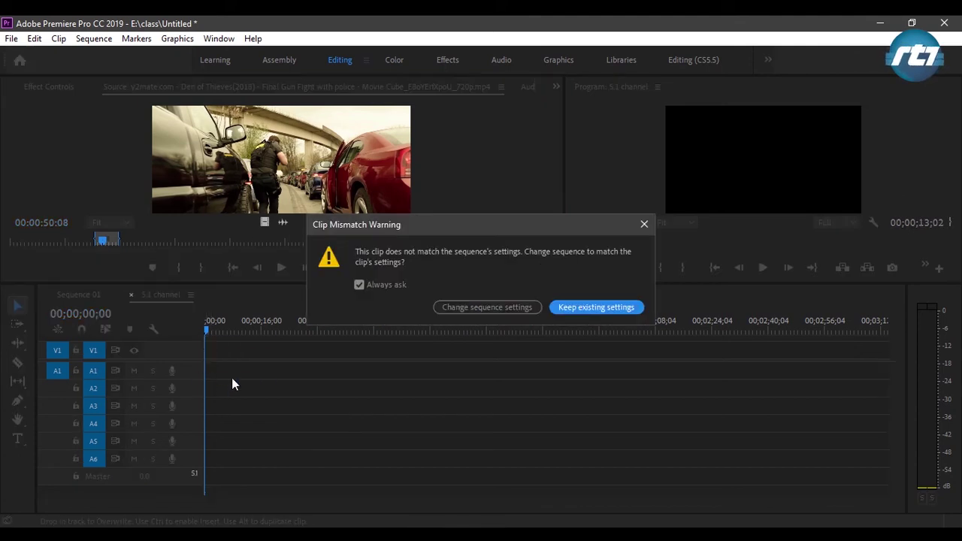
{"action": "left_click", "coordinate": [524, 305]}
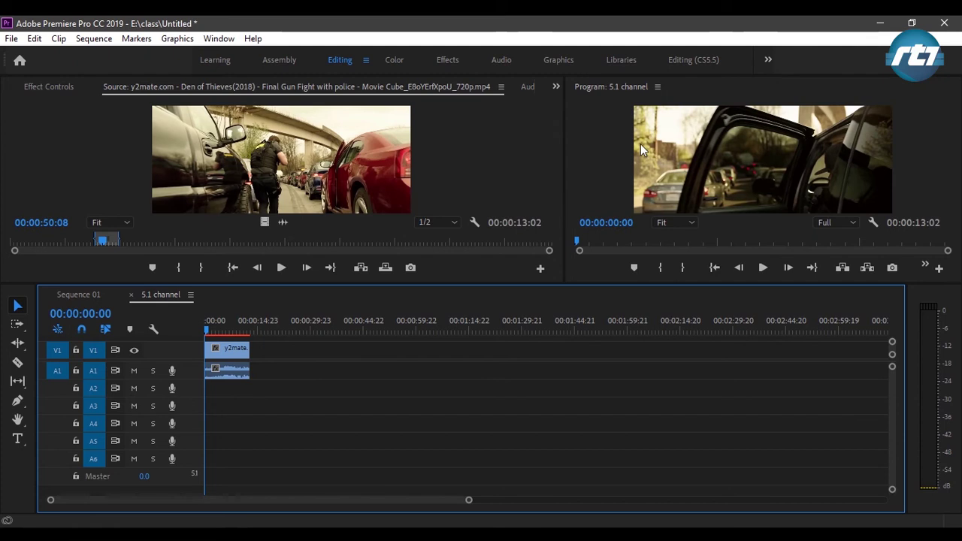
{"action": "left_click_drag", "start_coordinate": [470, 502], "coordinate": [318, 506]}
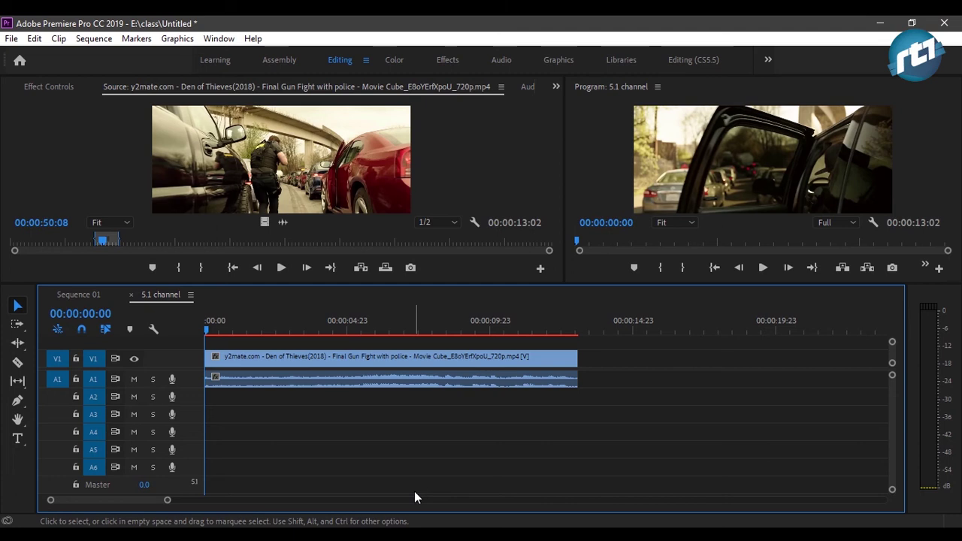
{"action": "key", "text": "space"}
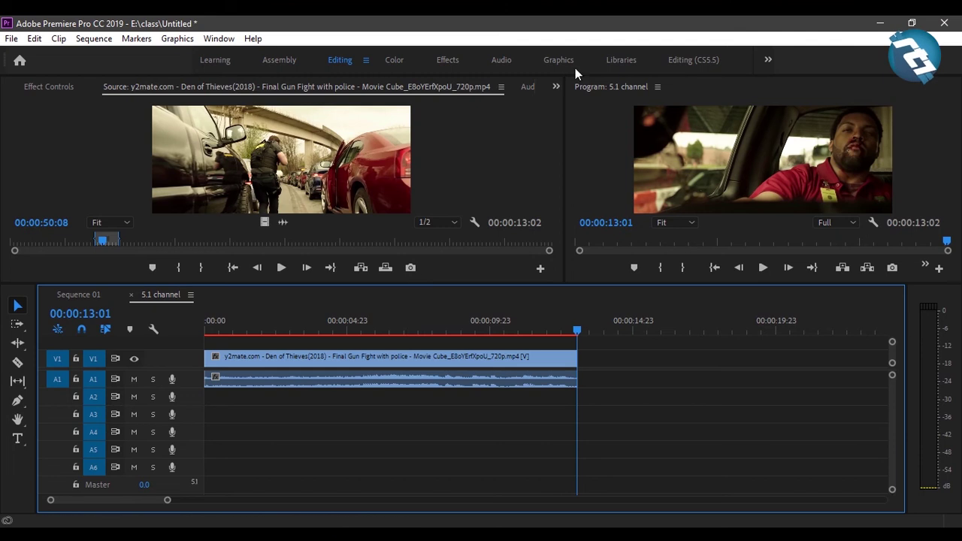
Place the audio of Gunfire_And_Voices.mp3 on track A2 at 00:00:05:07
{"action": "left_click", "coordinate": [556, 87]}
{"action": "left_click", "coordinate": [380, 104]}
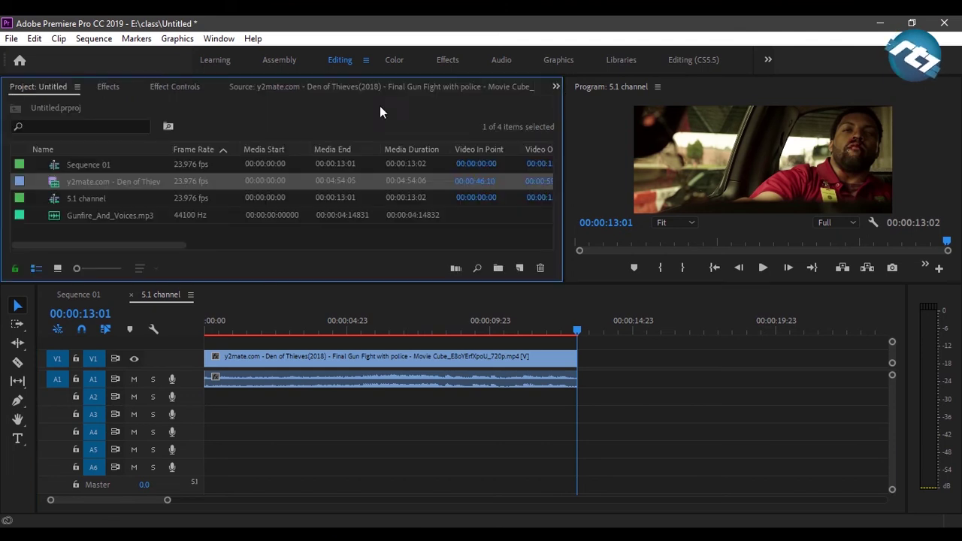
{"action": "left_click", "coordinate": [62, 215]}
{"action": "double_click", "coordinate": [62, 215]}
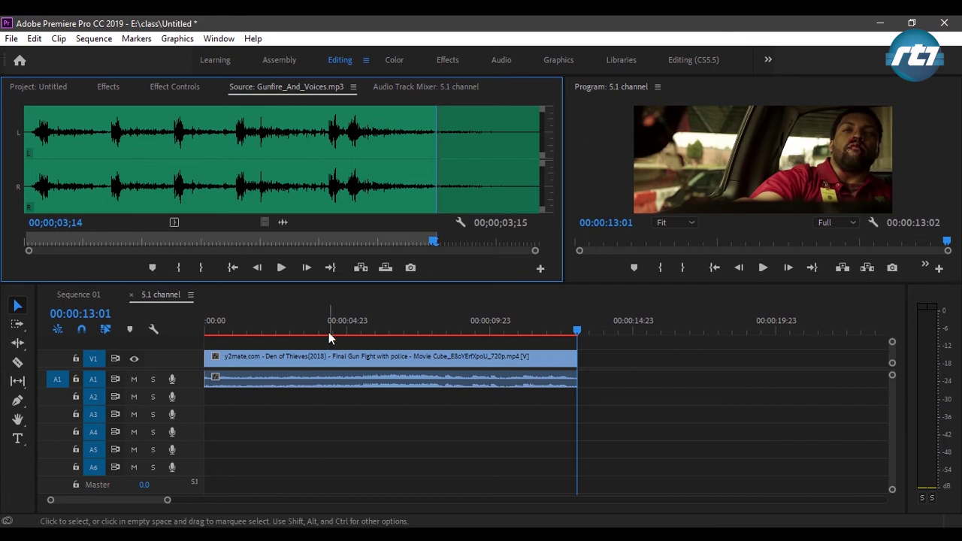
{"action": "left_click_drag", "start_coordinate": [328, 333], "coordinate": [357, 336]}
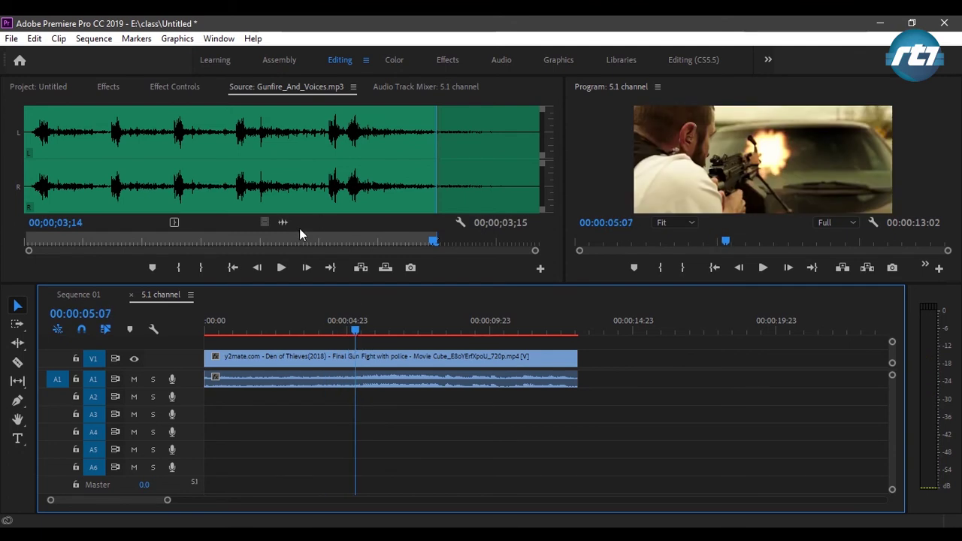
{"action": "left_click_drag", "start_coordinate": [282, 223], "coordinate": [367, 406]}
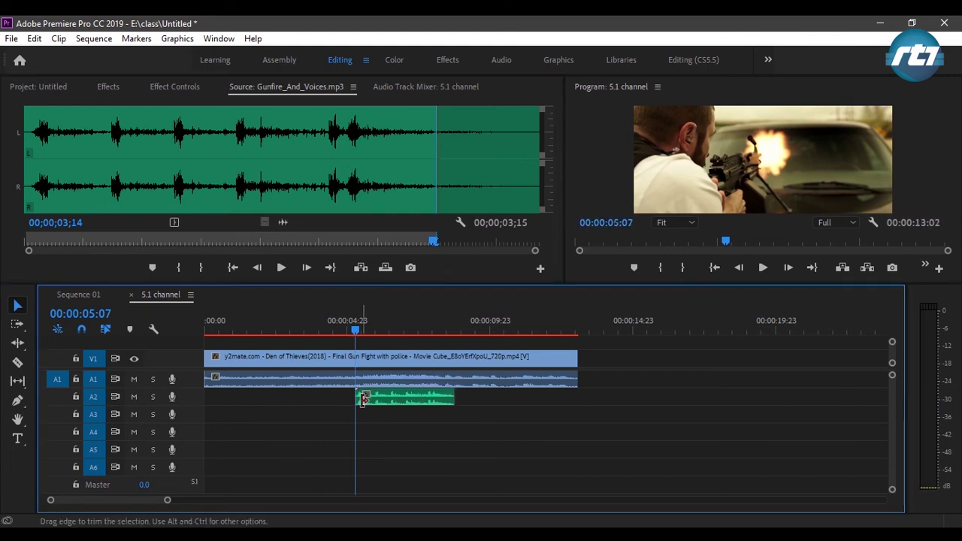
Place a second copy of the gunfire audio on A3 at 00:00:05:20 and move the playhead to 00:00:06:11
{"action": "left_click", "coordinate": [372, 332]}
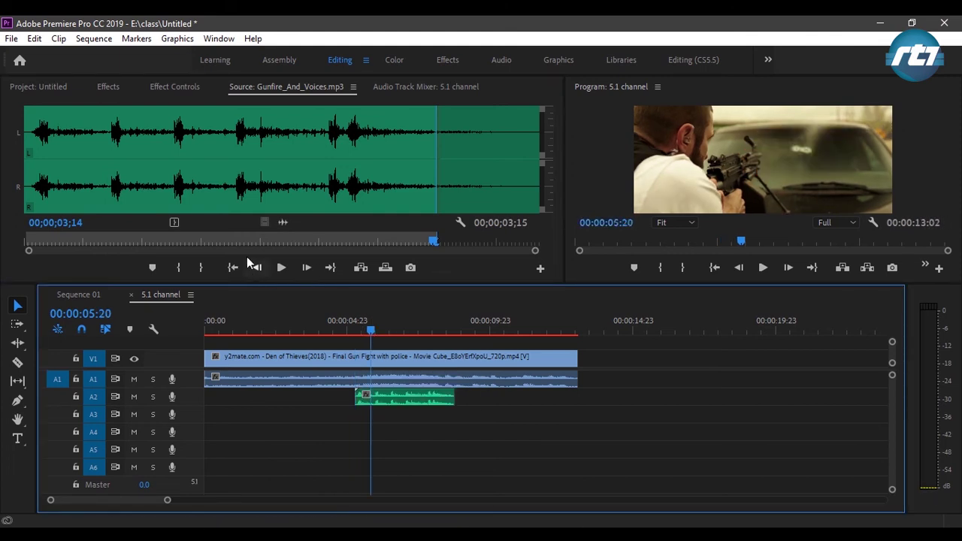
{"action": "left_click_drag", "start_coordinate": [282, 222], "coordinate": [380, 419]}
{"action": "left_click", "coordinate": [388, 331]}
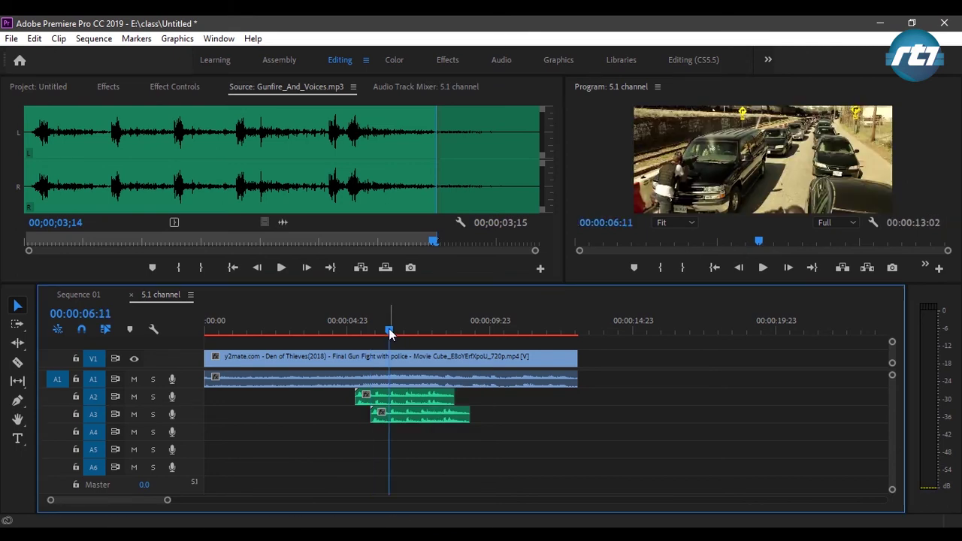
Place three more staggered copies of the gunfire audio on A4 at 00:00:06:11, then on A5 and A6, each starting after the previous one
{"action": "left_click_drag", "start_coordinate": [283, 222], "coordinate": [394, 430]}
{"action": "left_click", "coordinate": [402, 330]}
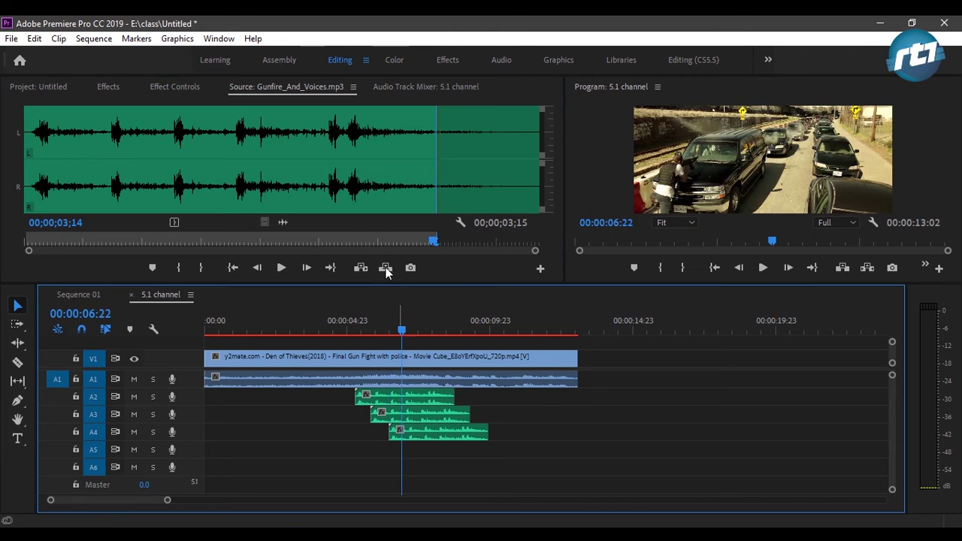
{"action": "mouse_move", "coordinate": [285, 220]}
{"action": "left_mouse_down"}
{"action": "mouse_move", "coordinate": [444, 395]}
{"action": "mouse_move", "coordinate": [434, 457]}
{"action": "mouse_move", "coordinate": [423, 460]}
{"action": "left_mouse_up"}
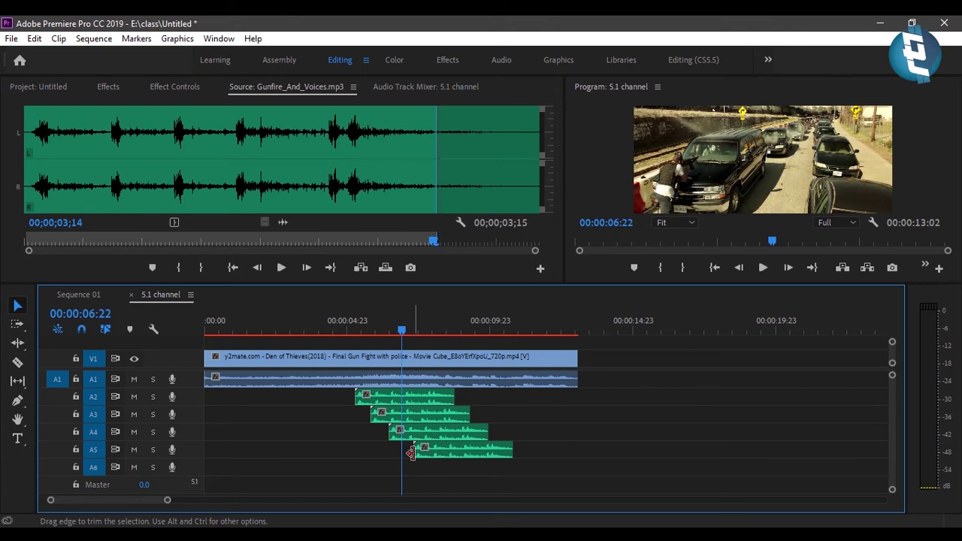
{"action": "left_click", "coordinate": [435, 335]}
{"action": "left_click_drag", "start_coordinate": [284, 225], "coordinate": [436, 467]}
Play the layered gunfire from 00:00:04:13, stop playback and return the playhead to 00:00:05:02
{"action": "left_click_drag", "start_coordinate": [419, 335], "coordinate": [334, 336]}
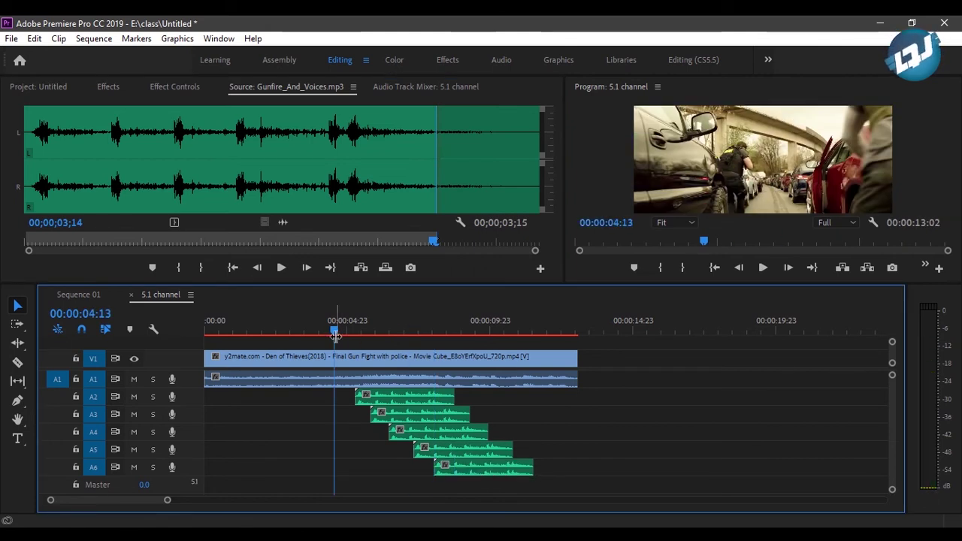
{"action": "key", "text": "space"}
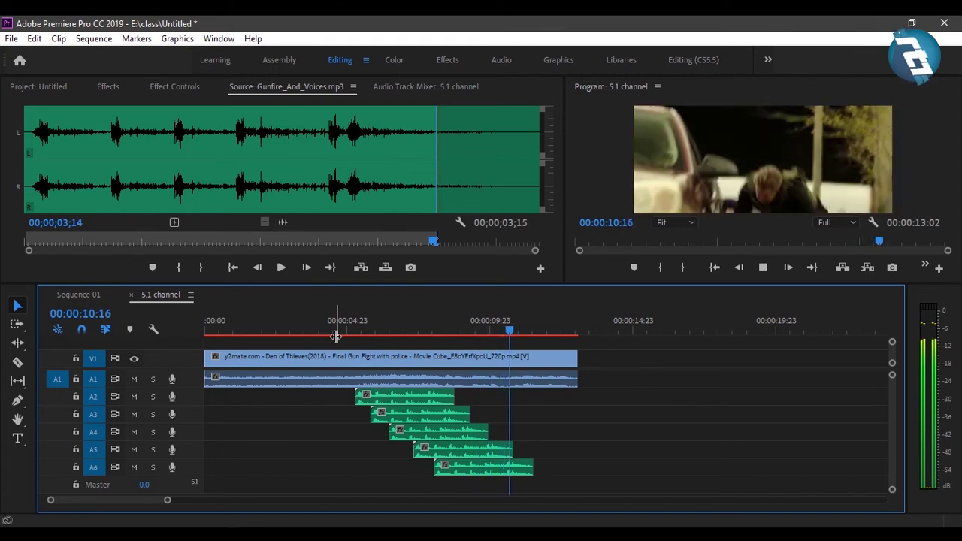
{"action": "key", "text": "space"}
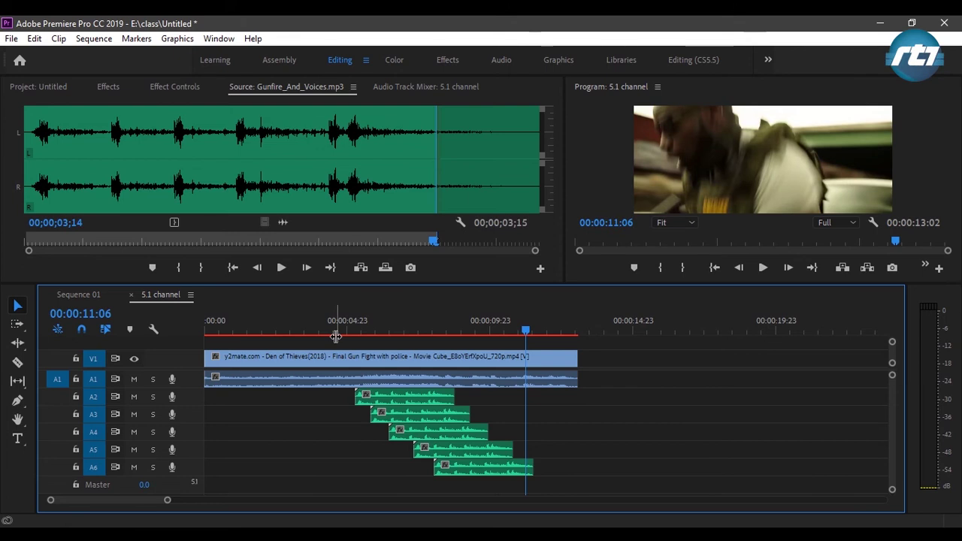
{"action": "left_click", "coordinate": [349, 331]}
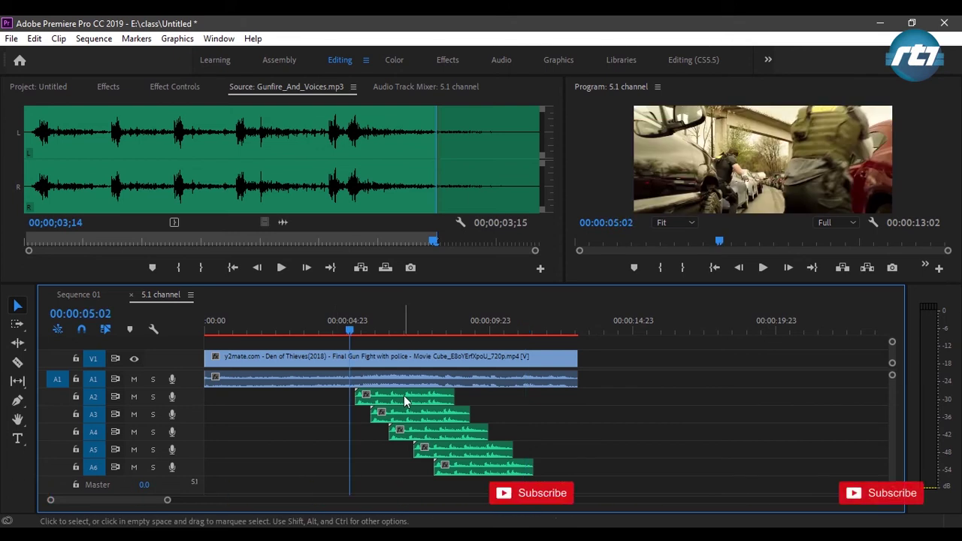
Show the Audio Track Mixer for the 5.1 channel sequence and save the project
{"action": "left_click", "coordinate": [406, 88]}
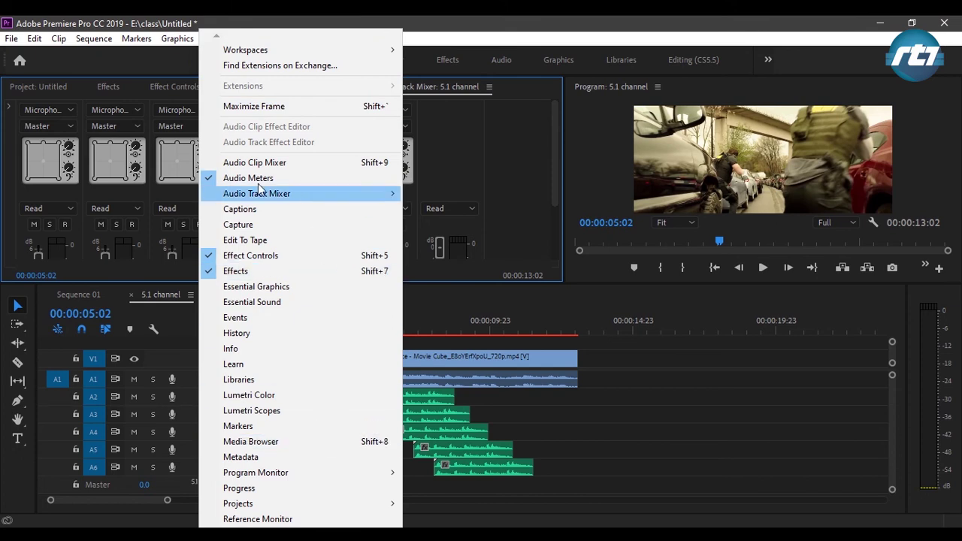
{"action": "mouse_move", "coordinate": [278, 200]}
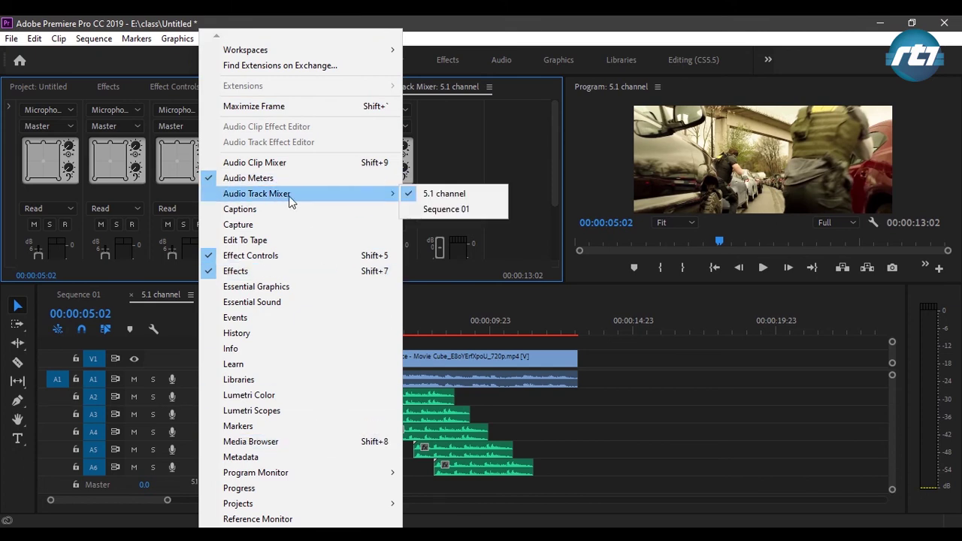
{"action": "left_click", "coordinate": [449, 197]}
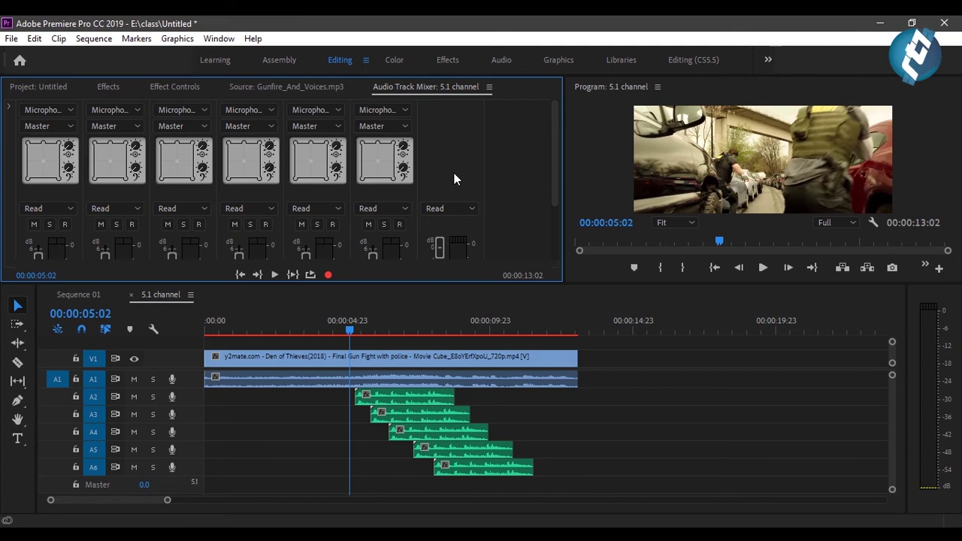
{"action": "key", "text": "ctrl+s"}
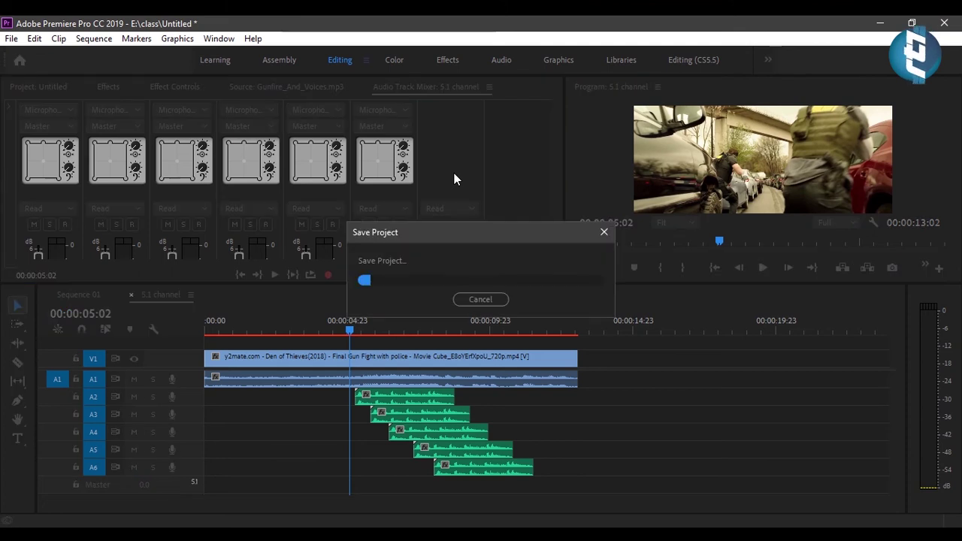
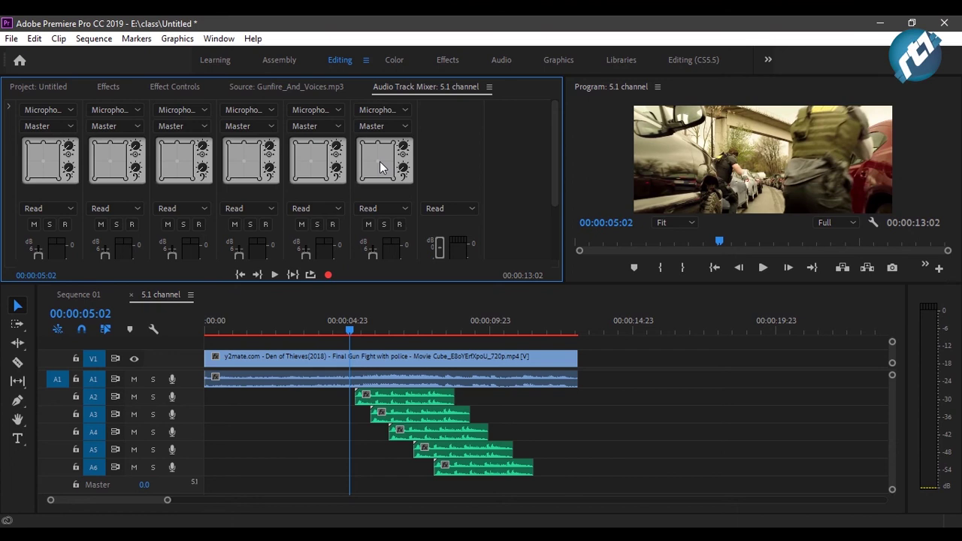
Pan track A2 fully to the front-left speaker (-100, -100) and track A3 fully to the rear-left speaker (-100, 100)
{"action": "key", "text": "ctrl+a"}
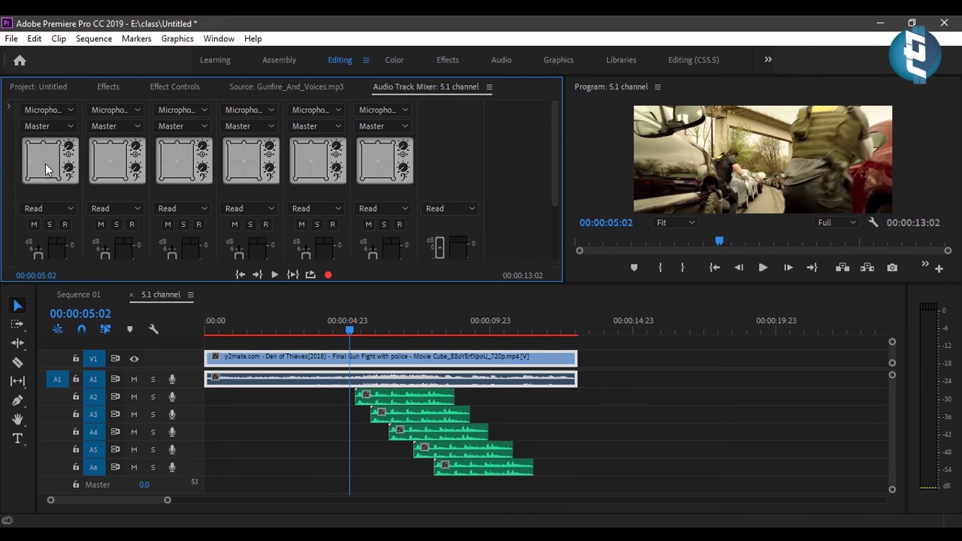
{"action": "mouse_move", "coordinate": [53, 174]}
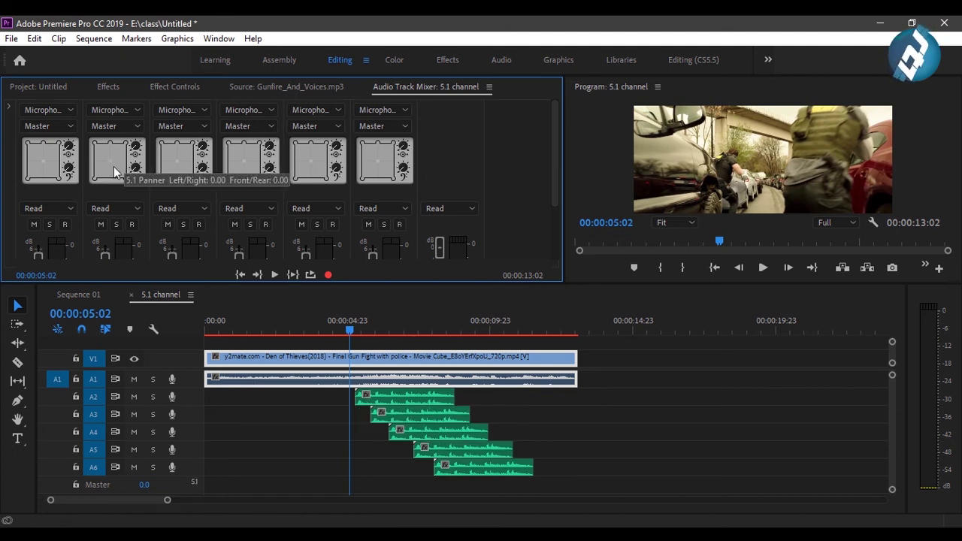
{"action": "left_click", "coordinate": [391, 404]}
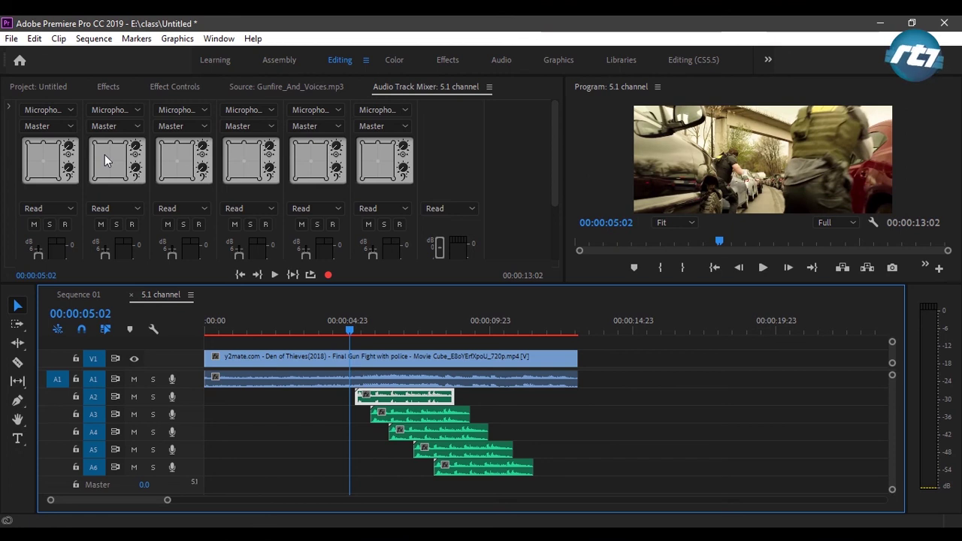
{"action": "left_click_drag", "start_coordinate": [111, 160], "coordinate": [95, 144]}
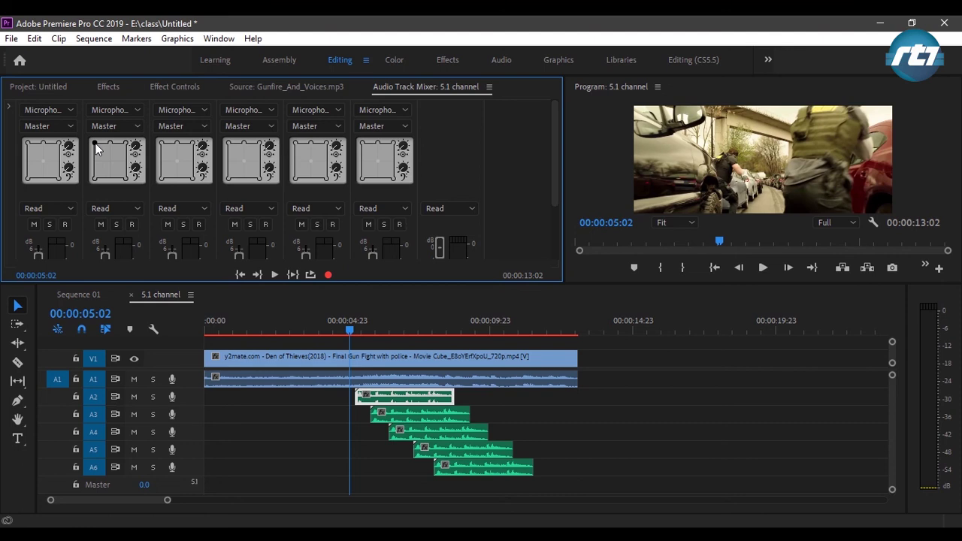
{"action": "mouse_move", "coordinate": [99, 144]}
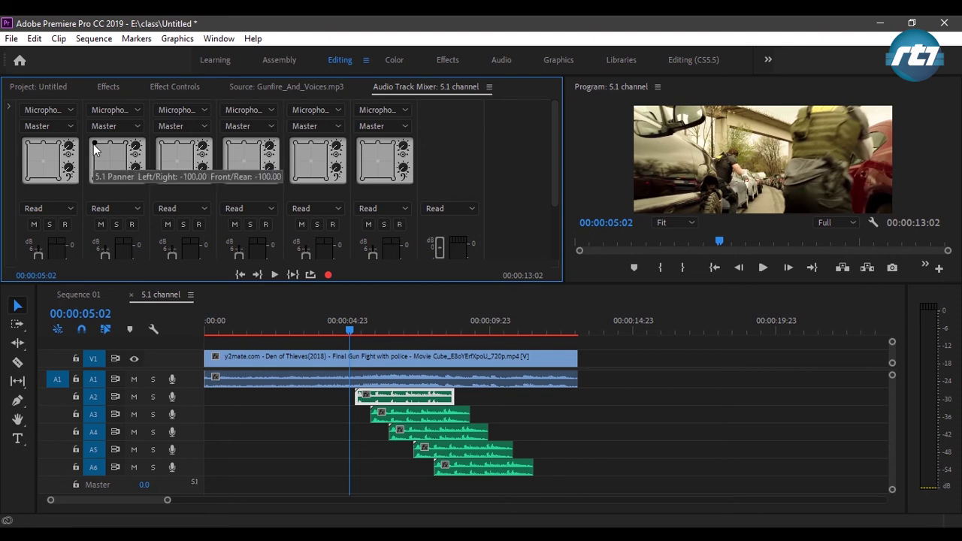
{"action": "left_click", "coordinate": [419, 417]}
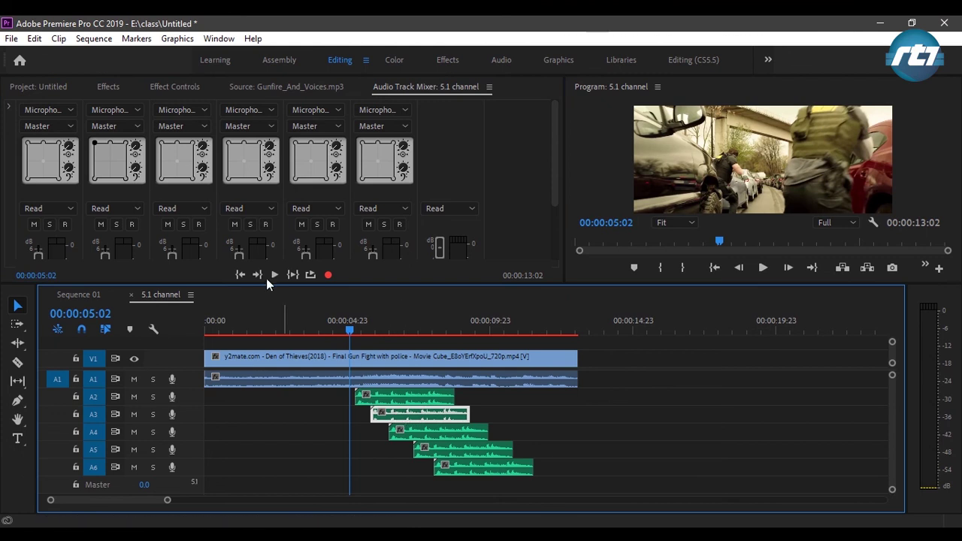
{"action": "mouse_move", "coordinate": [178, 160]}
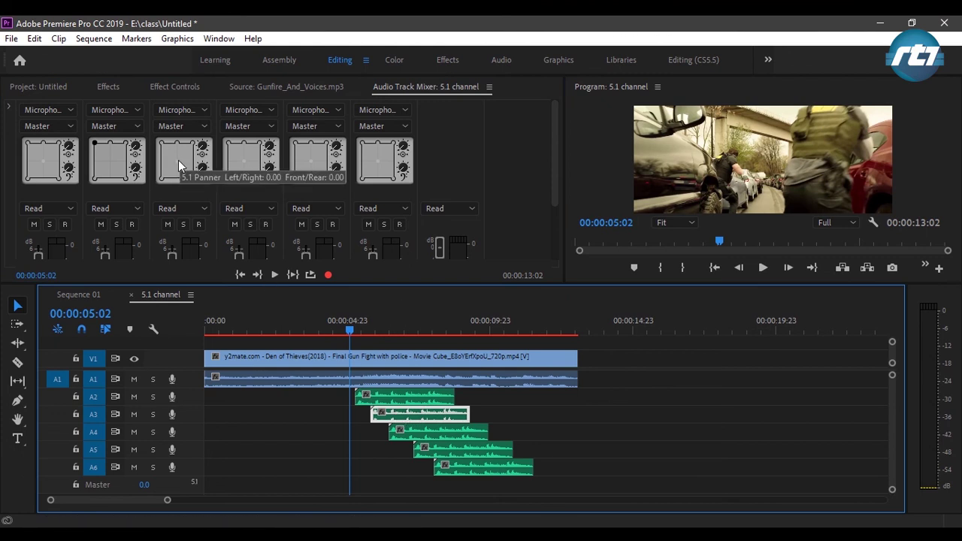
{"action": "left_click_drag", "start_coordinate": [178, 160], "coordinate": [163, 177]}
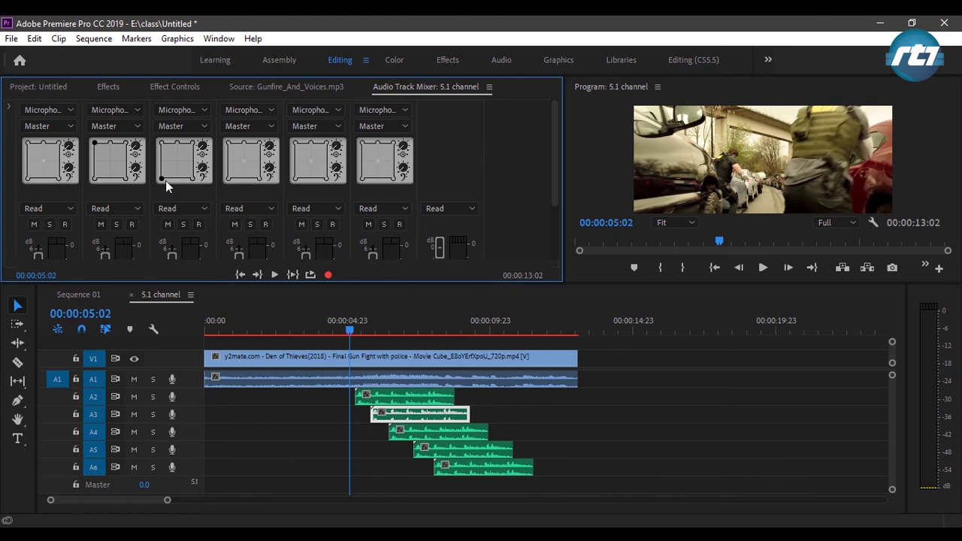
Pan track A4 fully to the front-right speaker (100, -100) and track A5 fully to the rear-right speaker (100, 100)
{"action": "left_click", "coordinate": [443, 433]}
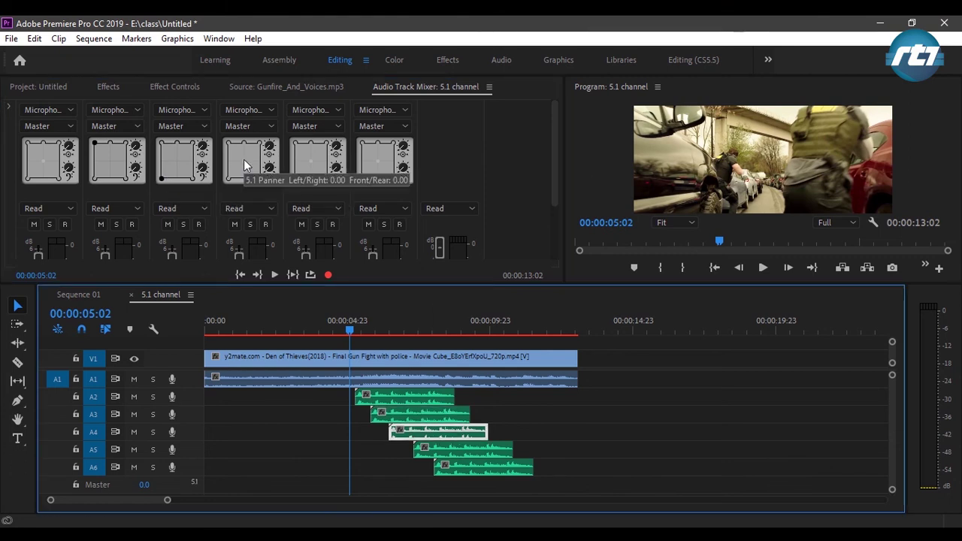
{"action": "left_click_drag", "start_coordinate": [243, 161], "coordinate": [263, 140]}
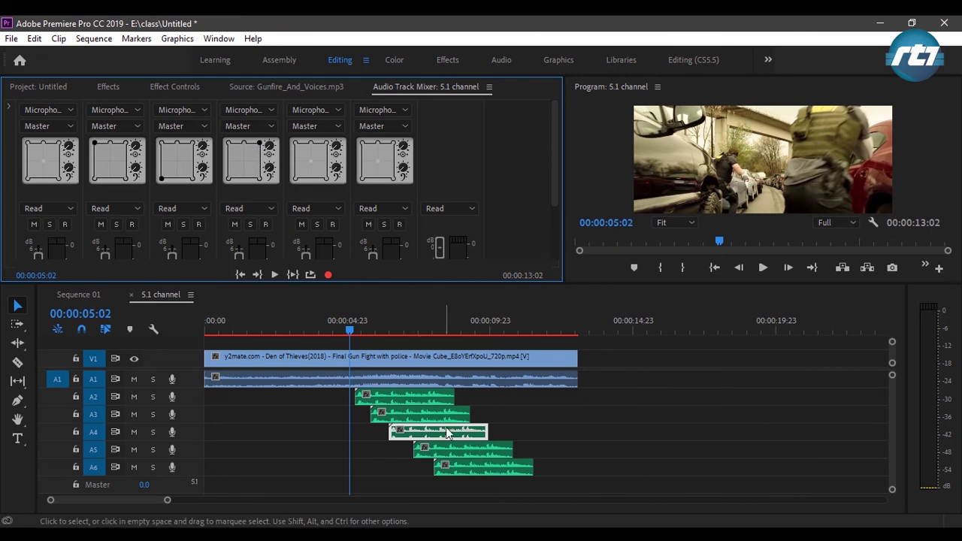
{"action": "left_click", "coordinate": [457, 448]}
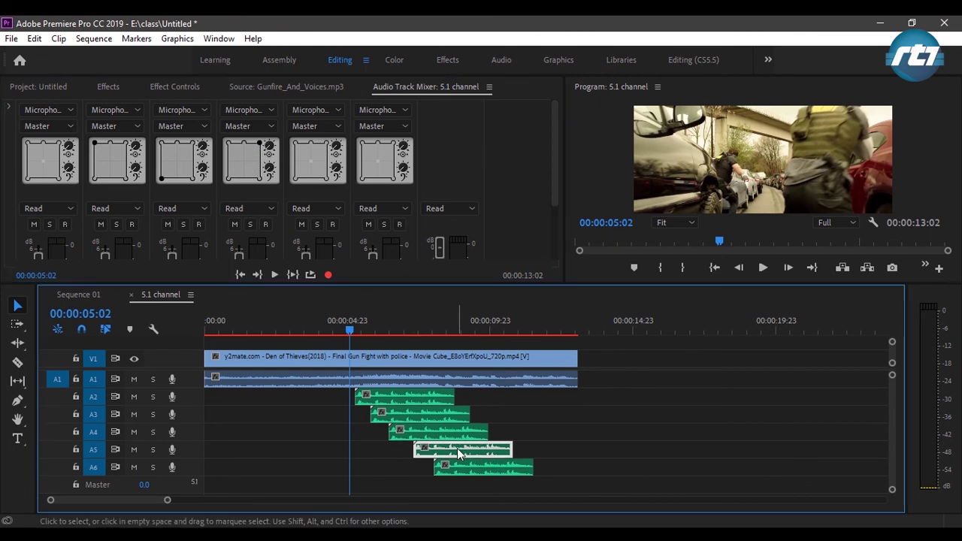
{"action": "left_click", "coordinate": [309, 160]}
{"action": "left_click_drag", "start_coordinate": [322, 175], "coordinate": [330, 180]}
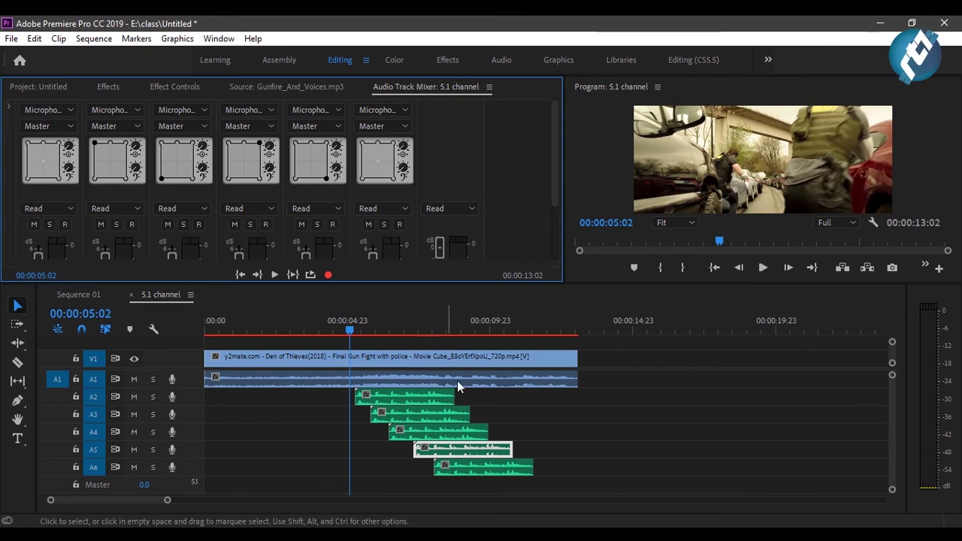
Pan the gunfire on track A6 to the front centre speaker
{"action": "left_click", "coordinate": [475, 467]}
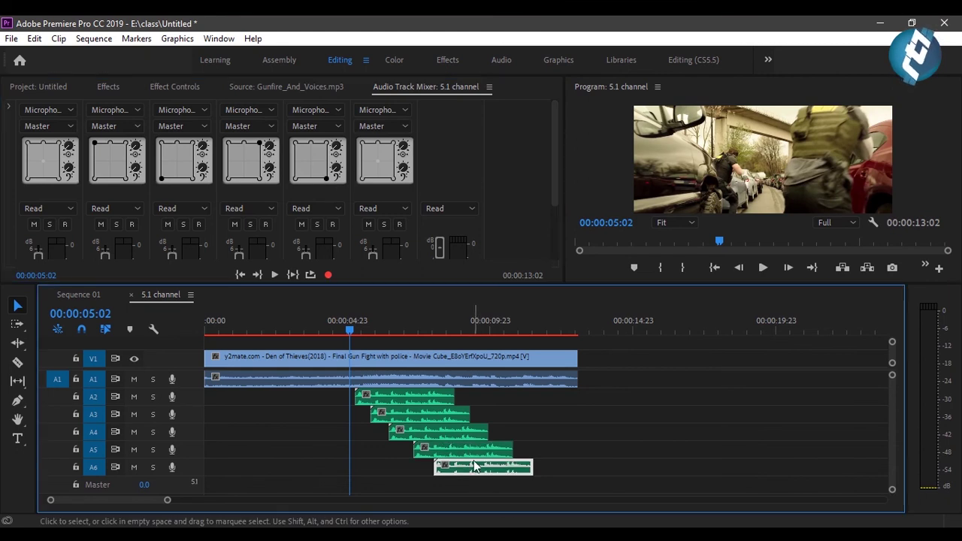
{"action": "left_click", "coordinate": [377, 161]}
{"action": "left_click_drag", "start_coordinate": [378, 151], "coordinate": [378, 112]}
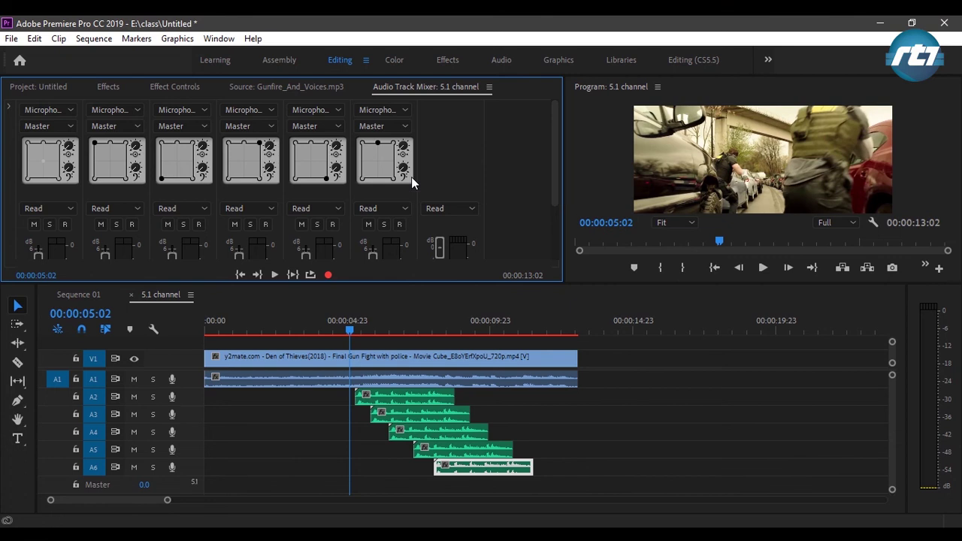
Play the panned sequence from 00:00:04:02 and review the 5.1 panner positions of tracks A2 to A6
{"action": "left_click", "coordinate": [323, 330]}
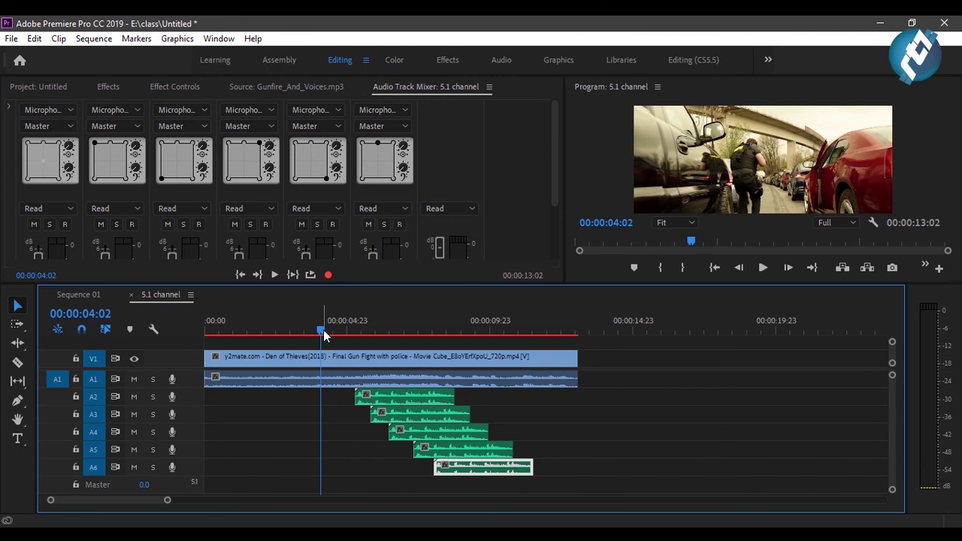
{"action": "key", "text": "space"}
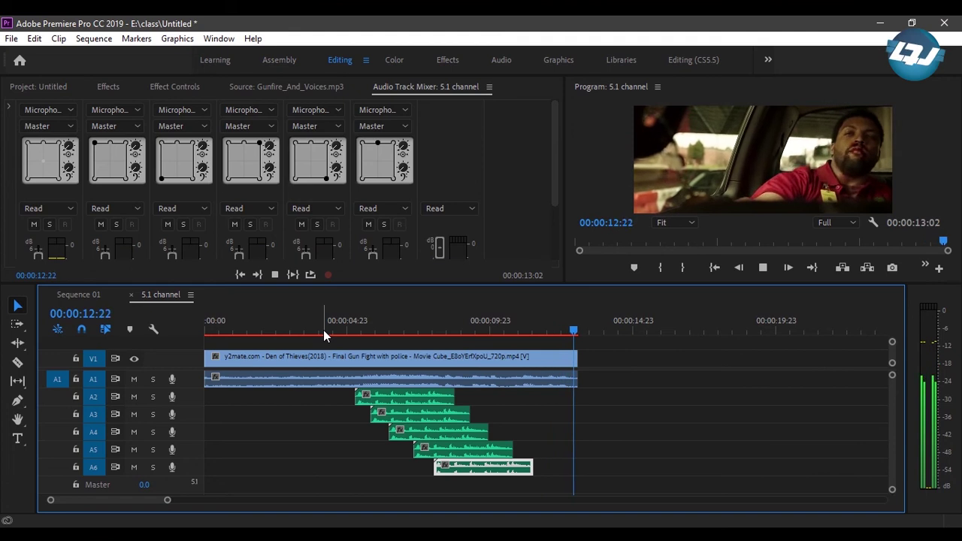
{"action": "key", "text": "space"}
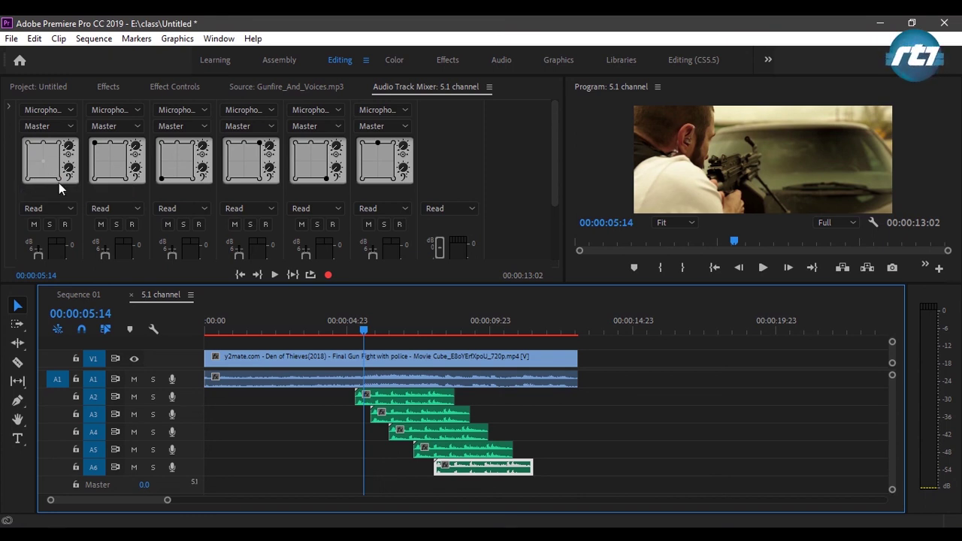
{"action": "mouse_move", "coordinate": [100, 142]}
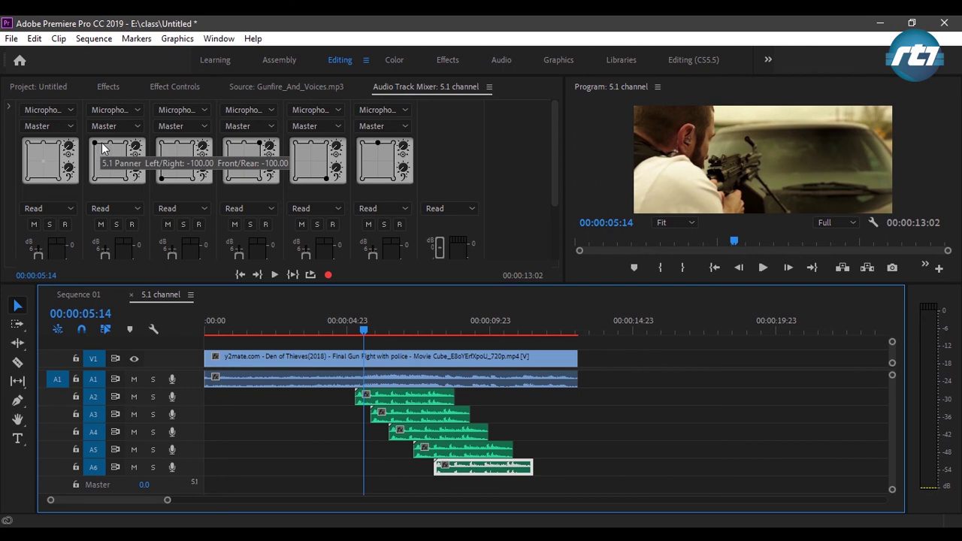
{"action": "mouse_move", "coordinate": [254, 153]}
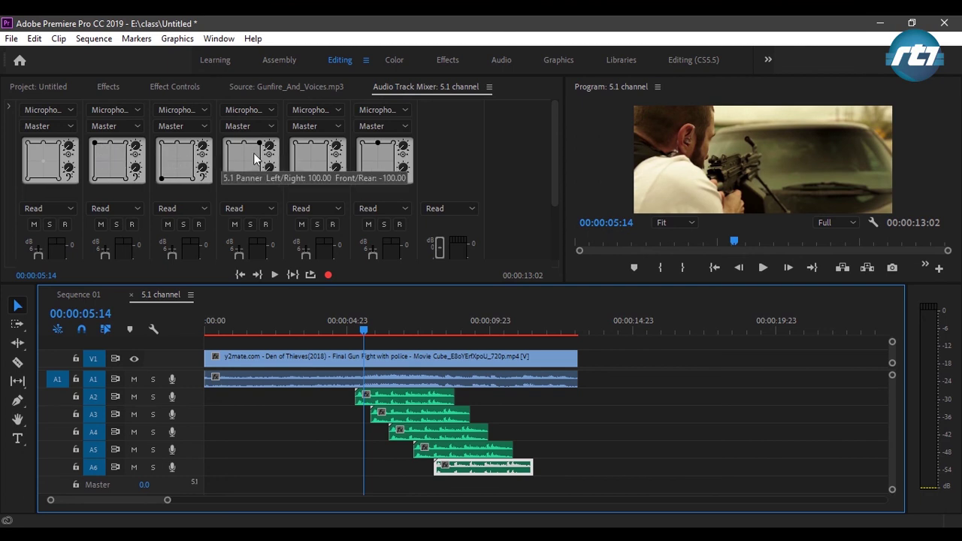
{"action": "mouse_move", "coordinate": [176, 178]}
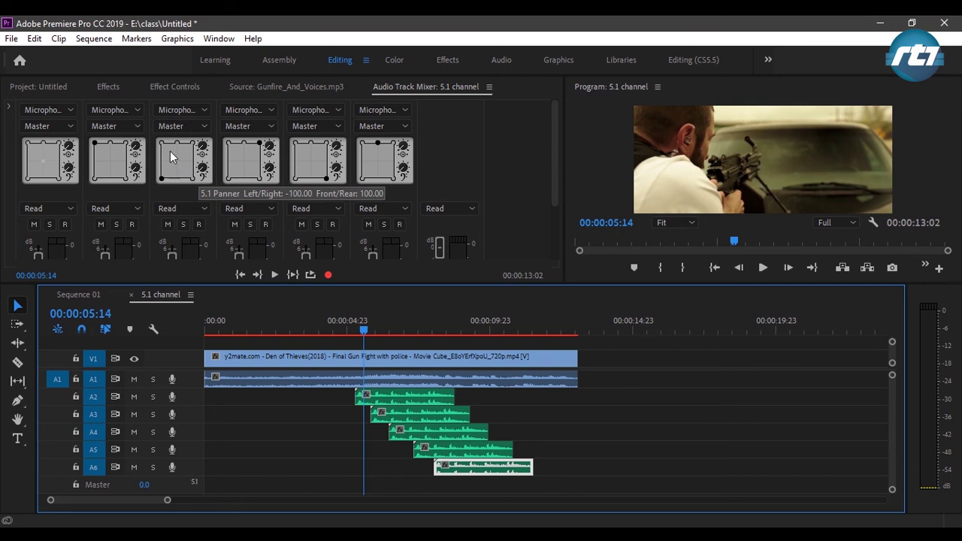
{"action": "mouse_move", "coordinate": [326, 180]}
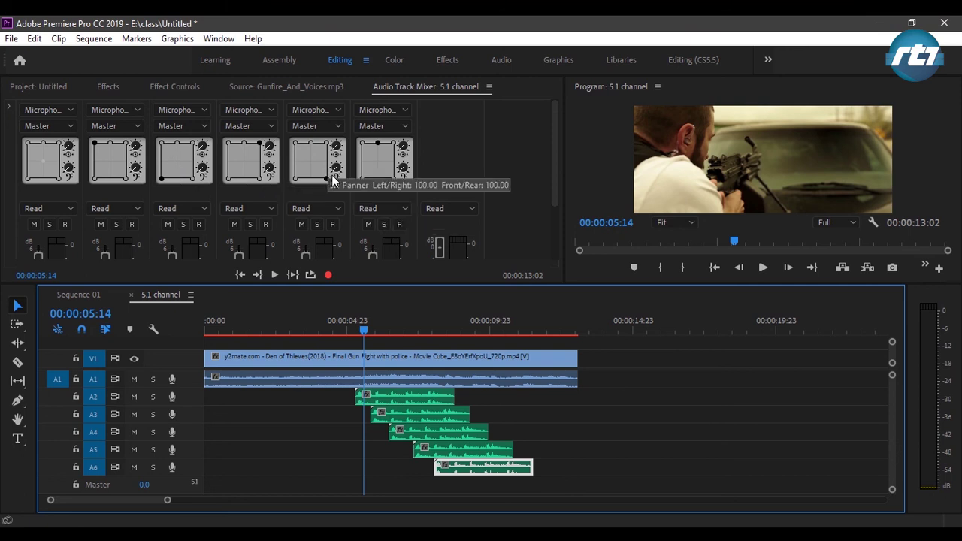
{"action": "mouse_move", "coordinate": [375, 150]}
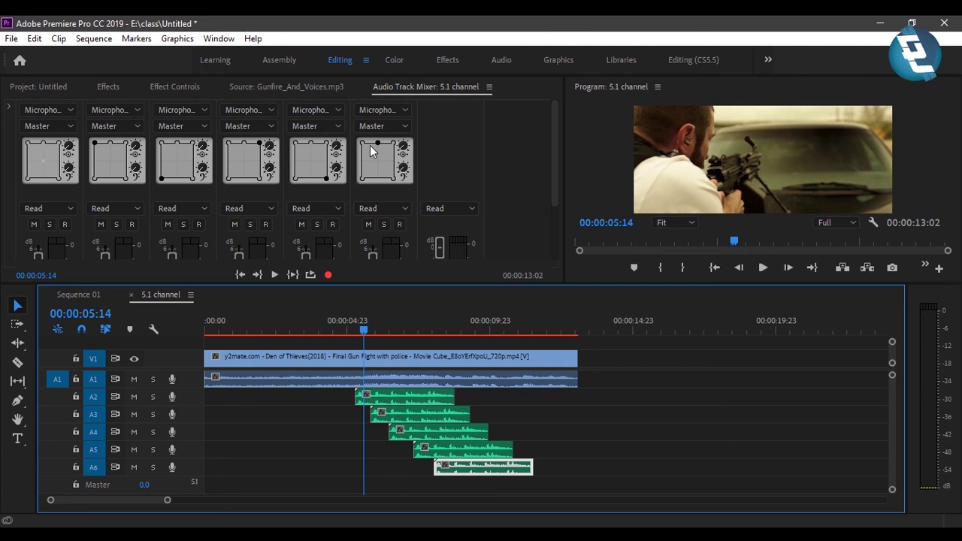
Mark the sequence's Out point at the end of the movie clip, at 00:00:13:01
{"action": "left_click", "coordinate": [577, 331]}
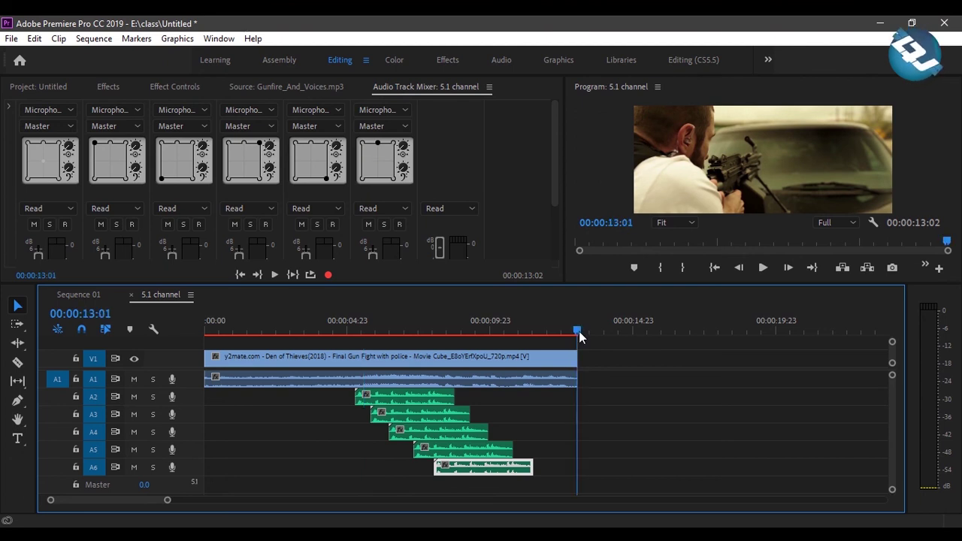
{"action": "key", "text": "o"}
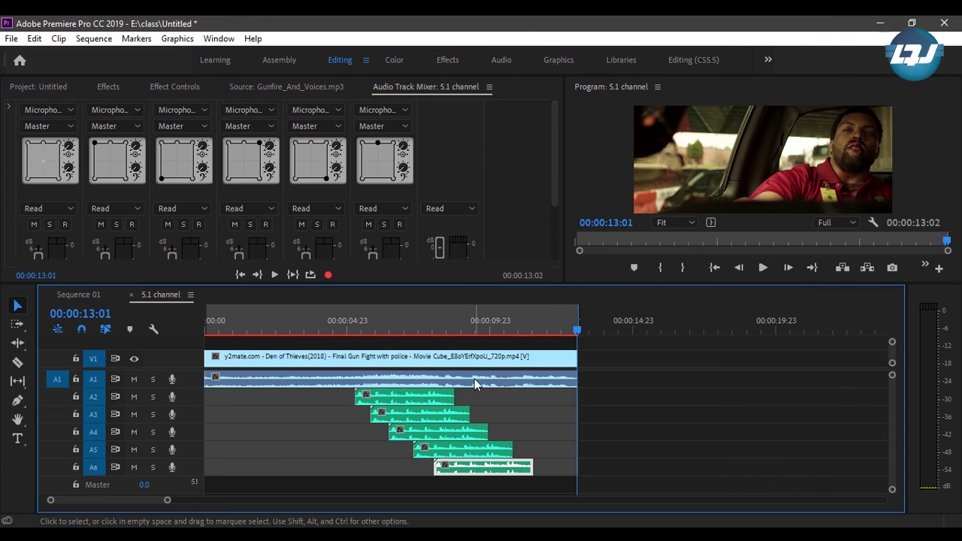
Open the media export settings for the 5.1 channel sequence and collapse the output summary
{"action": "left_click", "coordinate": [11, 39]}
{"action": "mouse_move", "coordinate": [212, 462]}
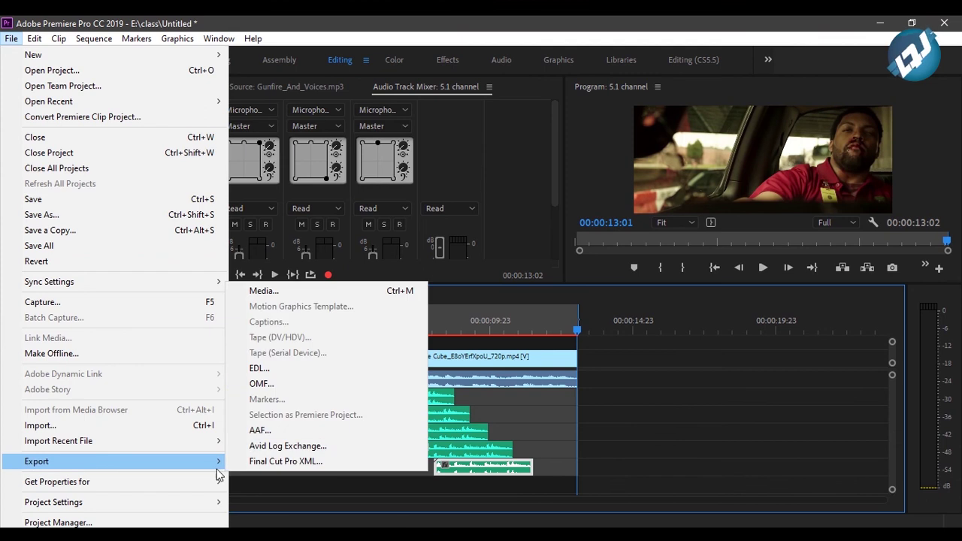
{"action": "left_click", "coordinate": [291, 292]}
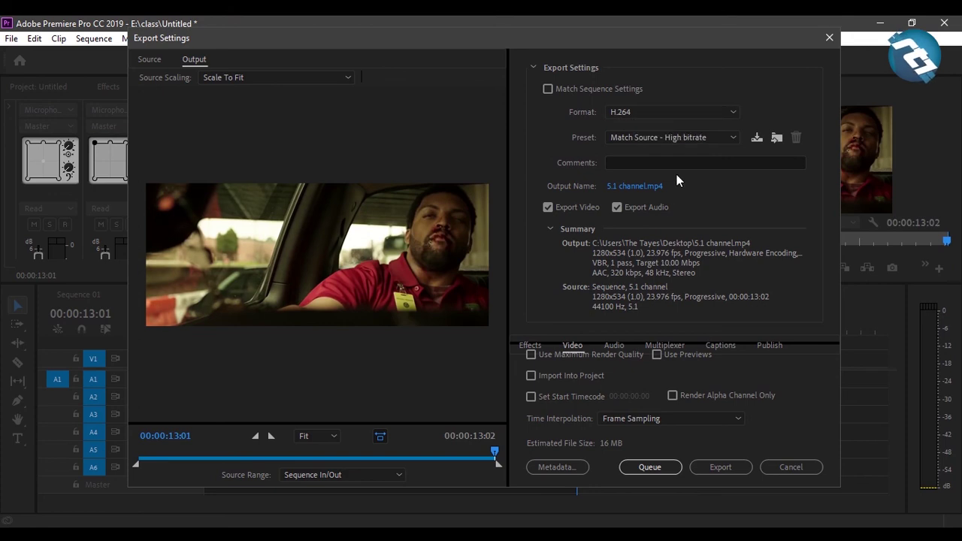
{"action": "left_click", "coordinate": [550, 228]}
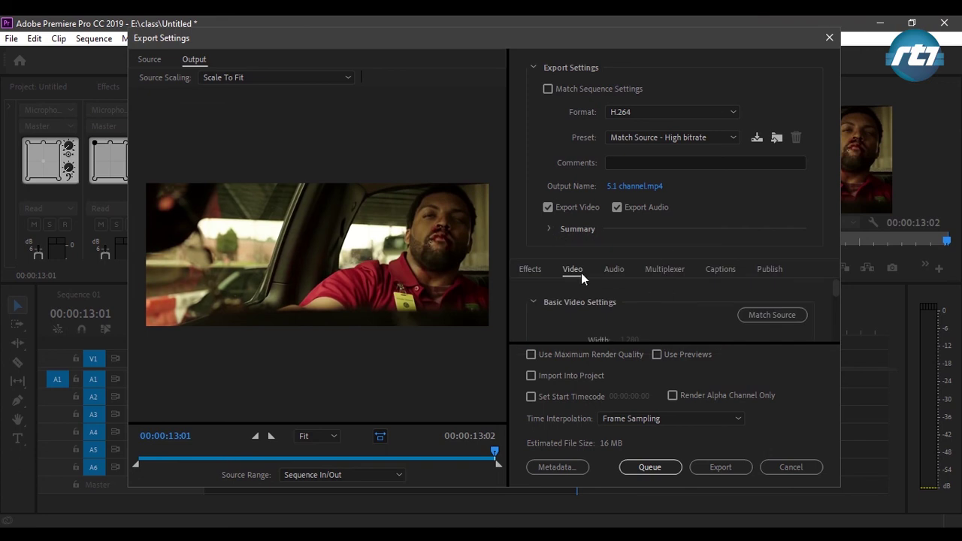
Set the export's audio channels to 5.1 and export the sequence as the H.264 file 5.1 channel.mp4
{"action": "left_click", "coordinate": [613, 270]}
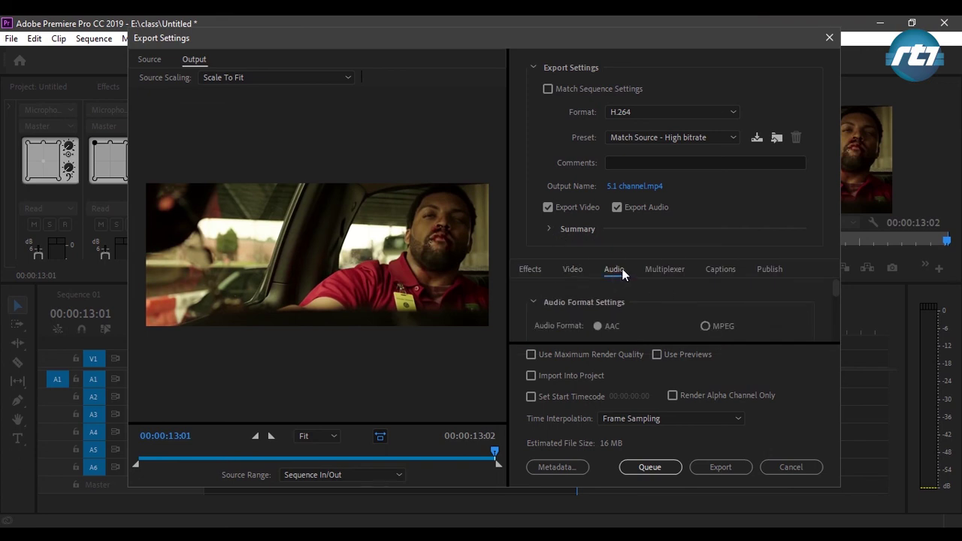
{"action": "scroll", "coordinate": [840, 306], "scroll_direction": "down", "scroll_amount": 2}
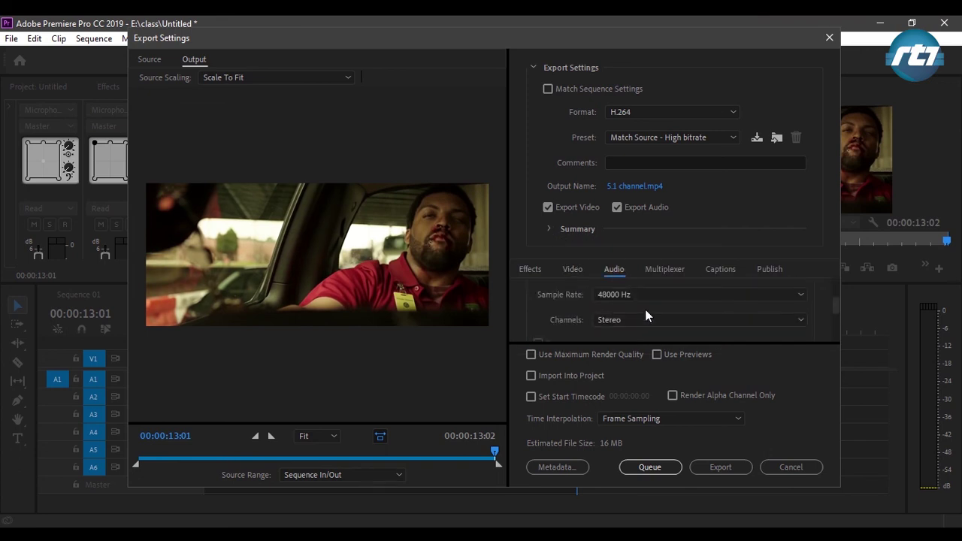
{"action": "scroll", "coordinate": [644, 309], "scroll_direction": "up", "scroll_amount": 1}
{"action": "scroll", "coordinate": [640, 312], "scroll_direction": "down", "scroll_amount": 1}
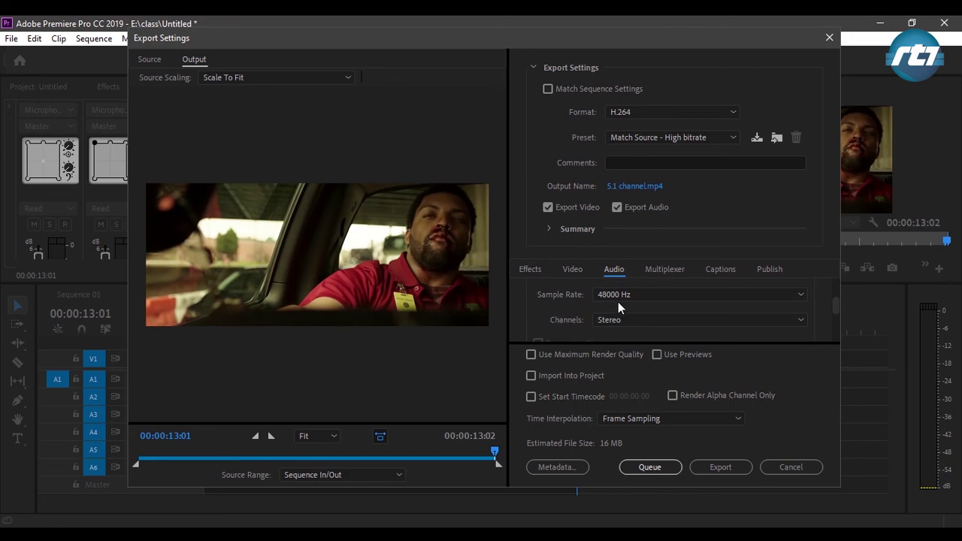
{"action": "left_click", "coordinate": [671, 317]}
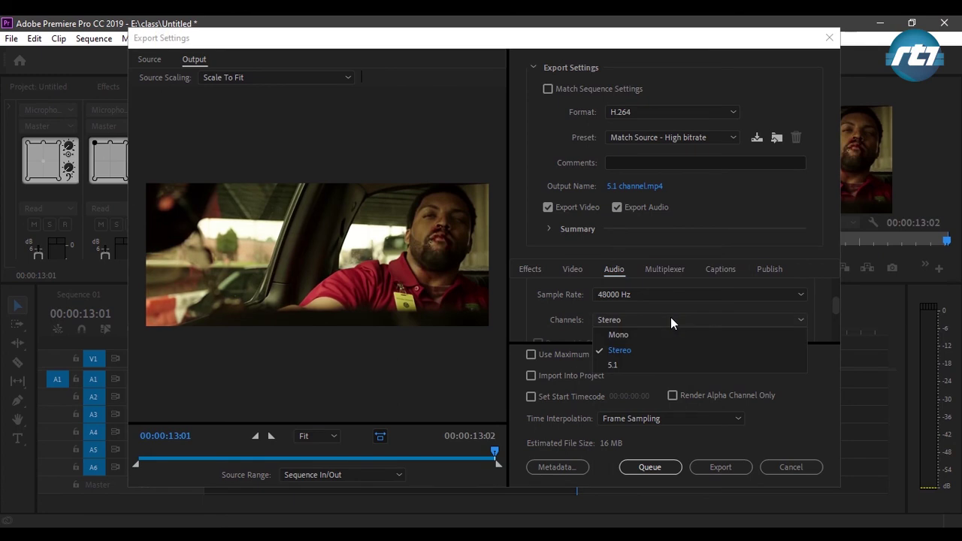
{"action": "left_click", "coordinate": [634, 363]}
{"action": "scroll", "coordinate": [568, 296], "scroll_direction": "down", "scroll_amount": 1}
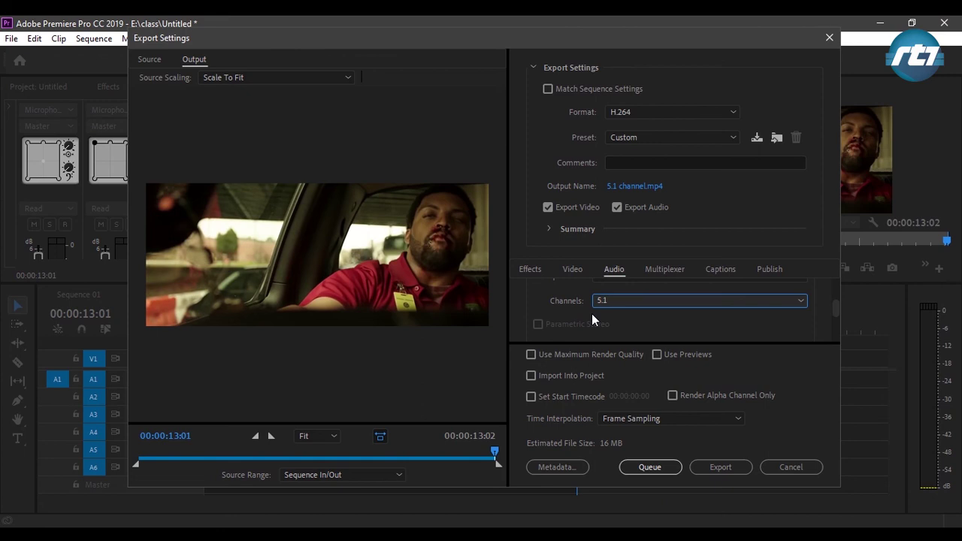
{"action": "left_click", "coordinate": [721, 467]}
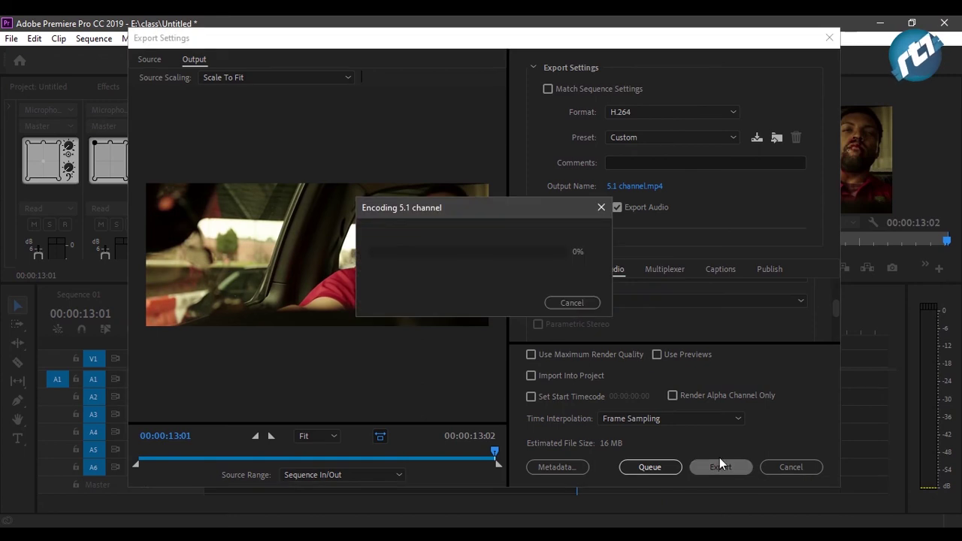